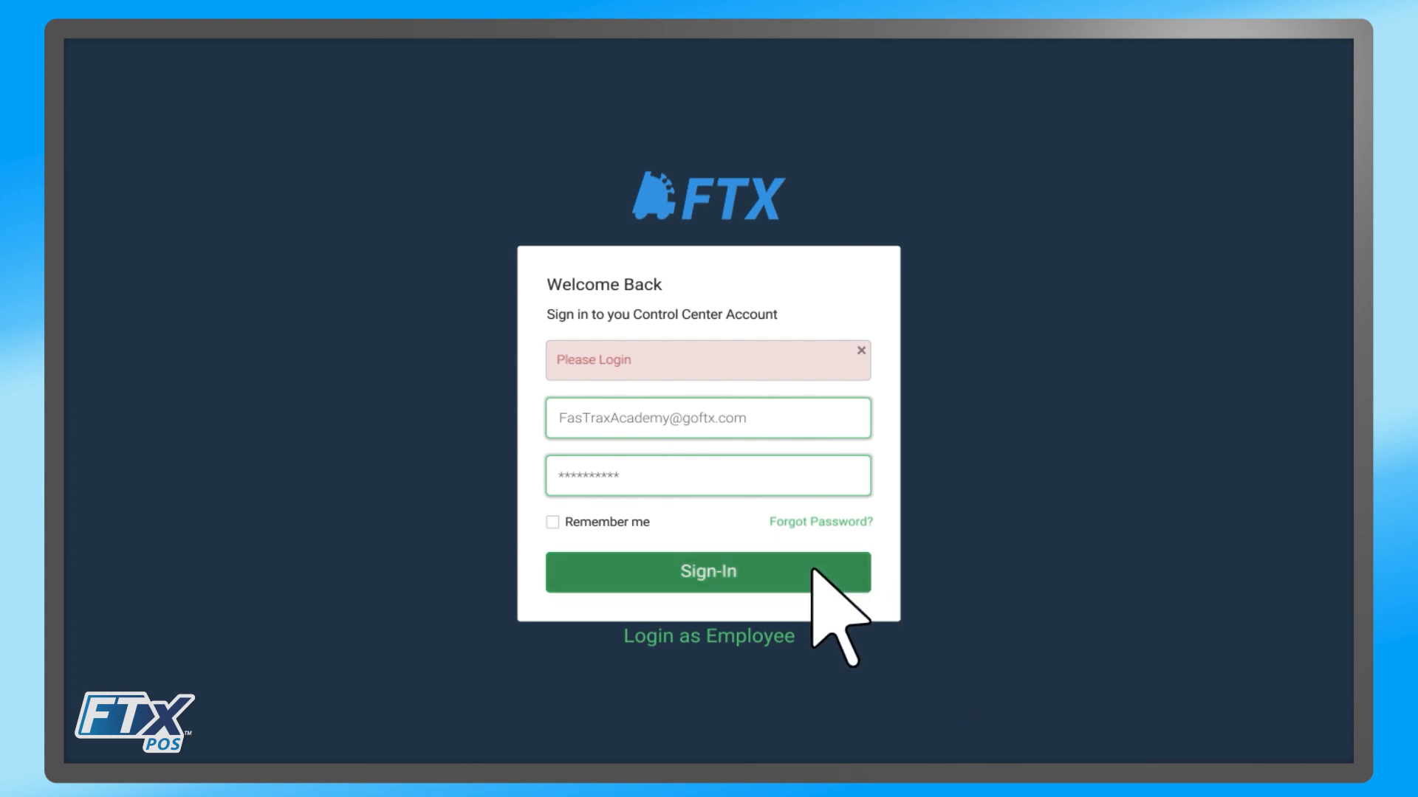
- Sign in to the Control Center account and open the 04/10/2023 - 04/16/2023 time clock period
{"action": "left_click", "coordinate": [713, 573]}
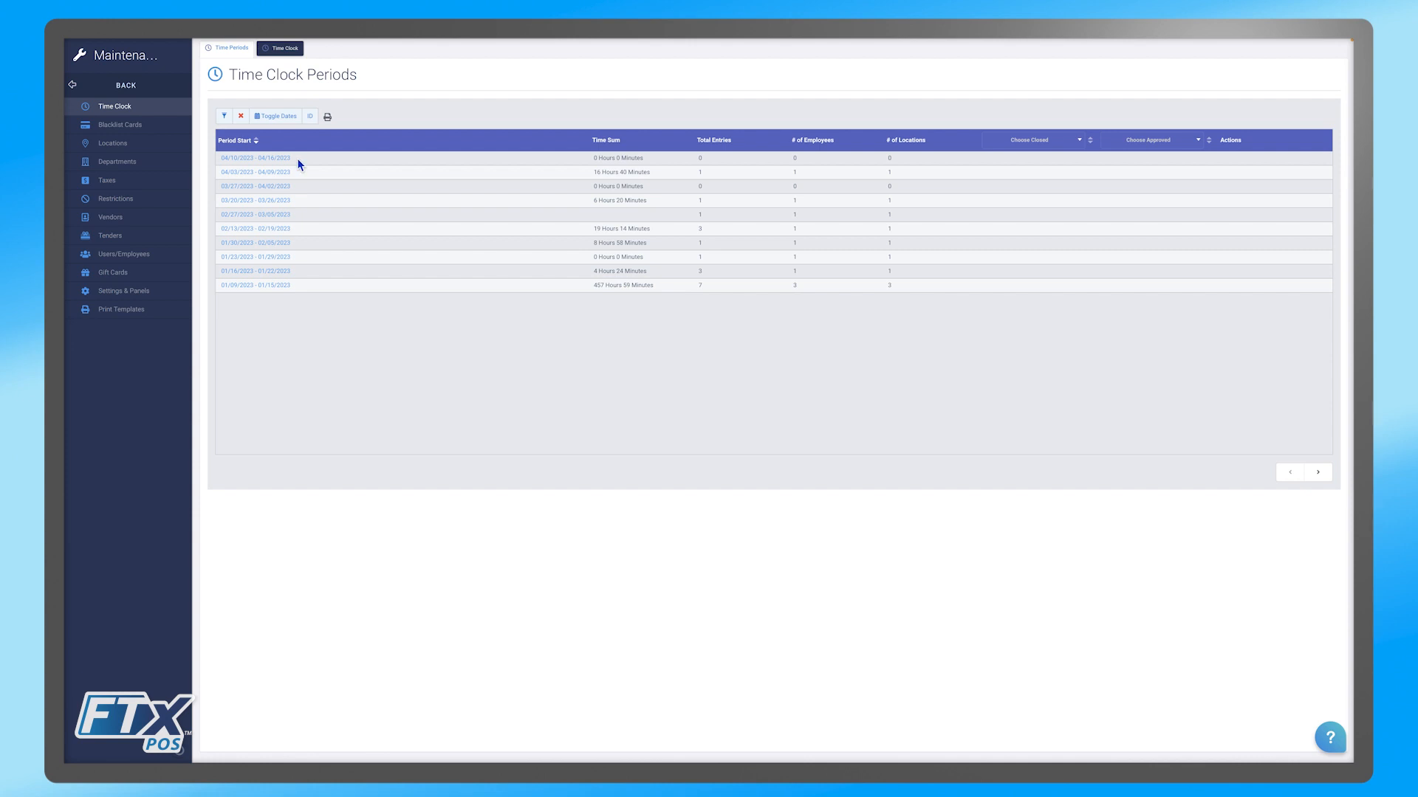
{"action": "left_click", "coordinate": [297, 158]}
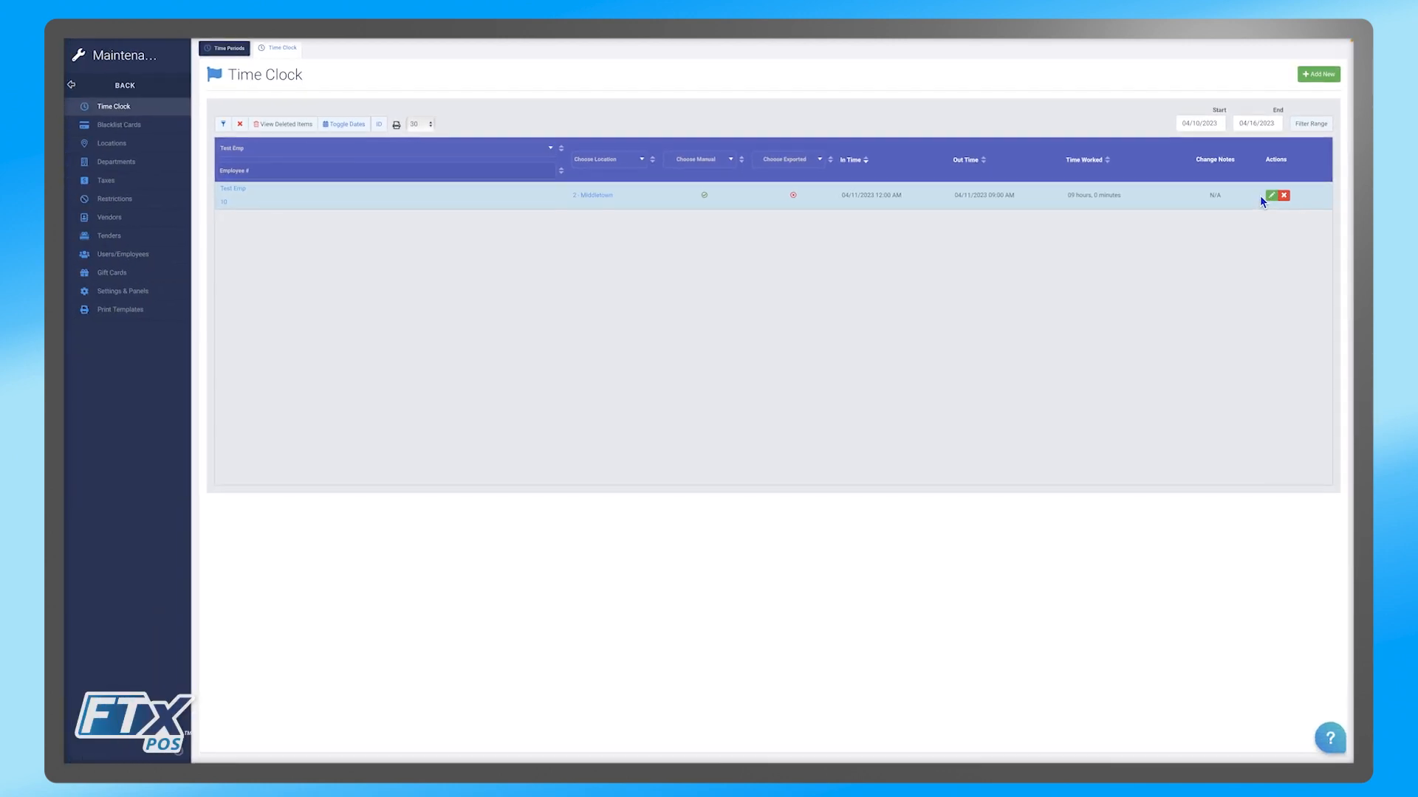
- Try adding the change note "This employee forgot to clock in." to the 04/11/2023 time clock entry, then leave without saving
{"action": "left_click", "coordinate": [1271, 195]}
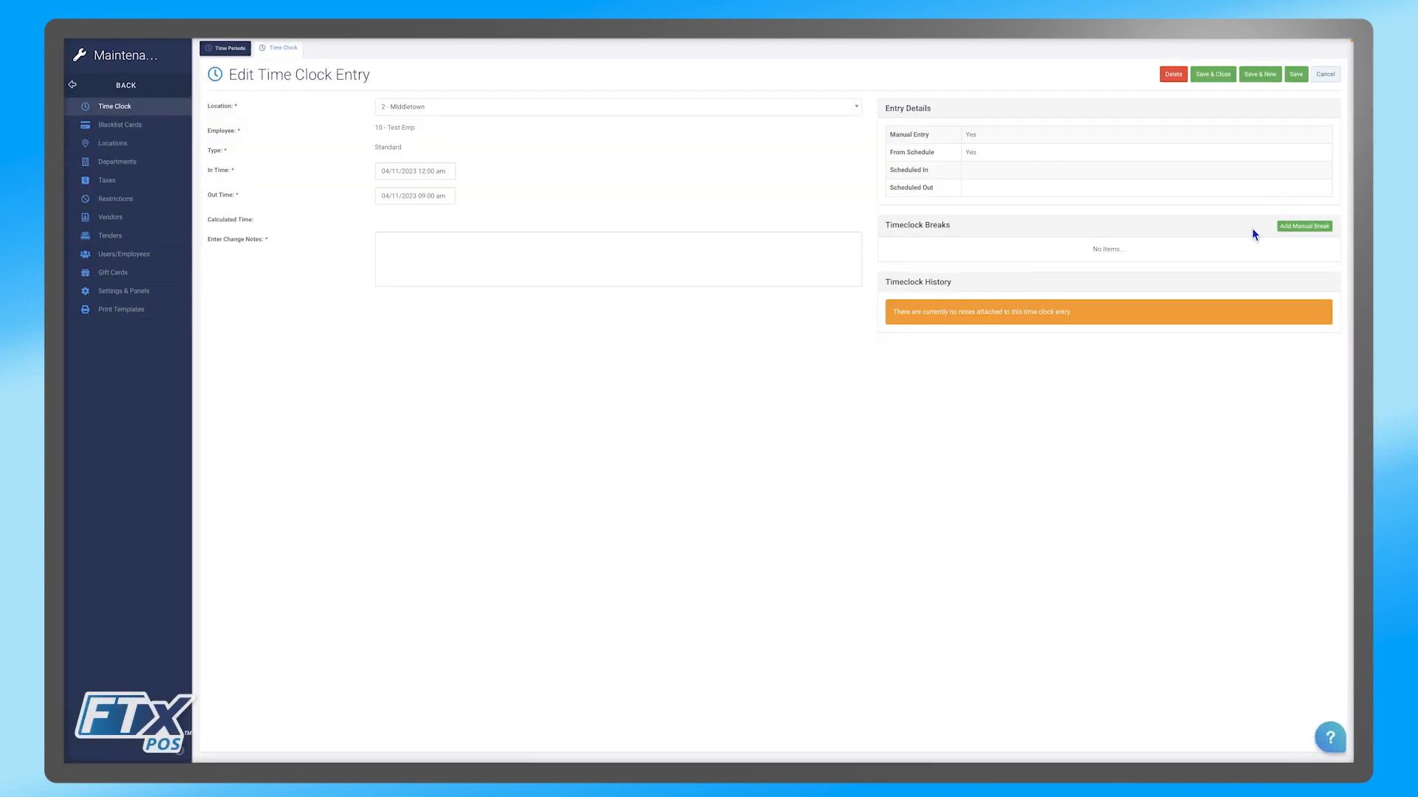
{"action": "left_click", "coordinate": [474, 257]}
{"action": "type", "text": "This employee forgot to clock in"}
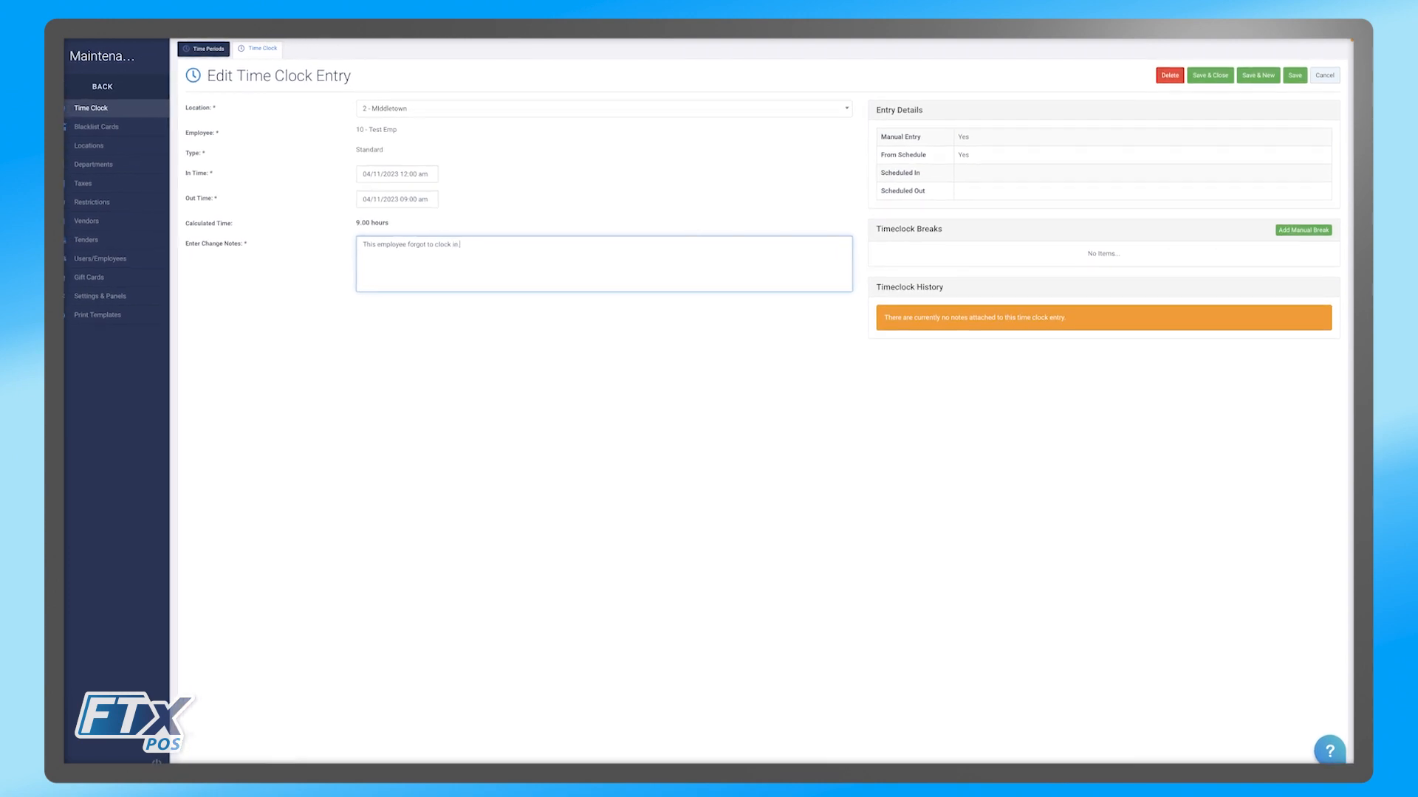
{"action": "type", "text": "."}
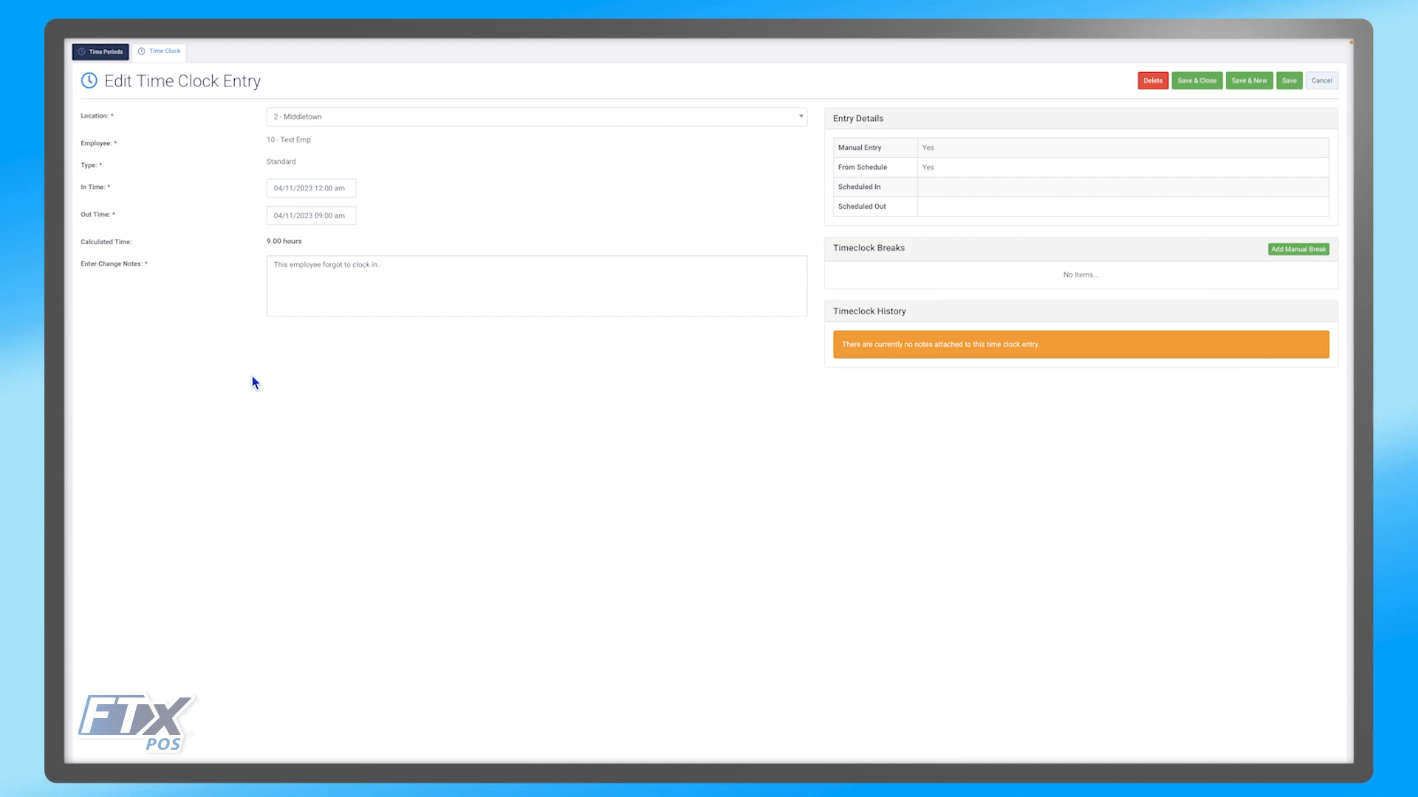
{"action": "left_click", "coordinate": [165, 52]}
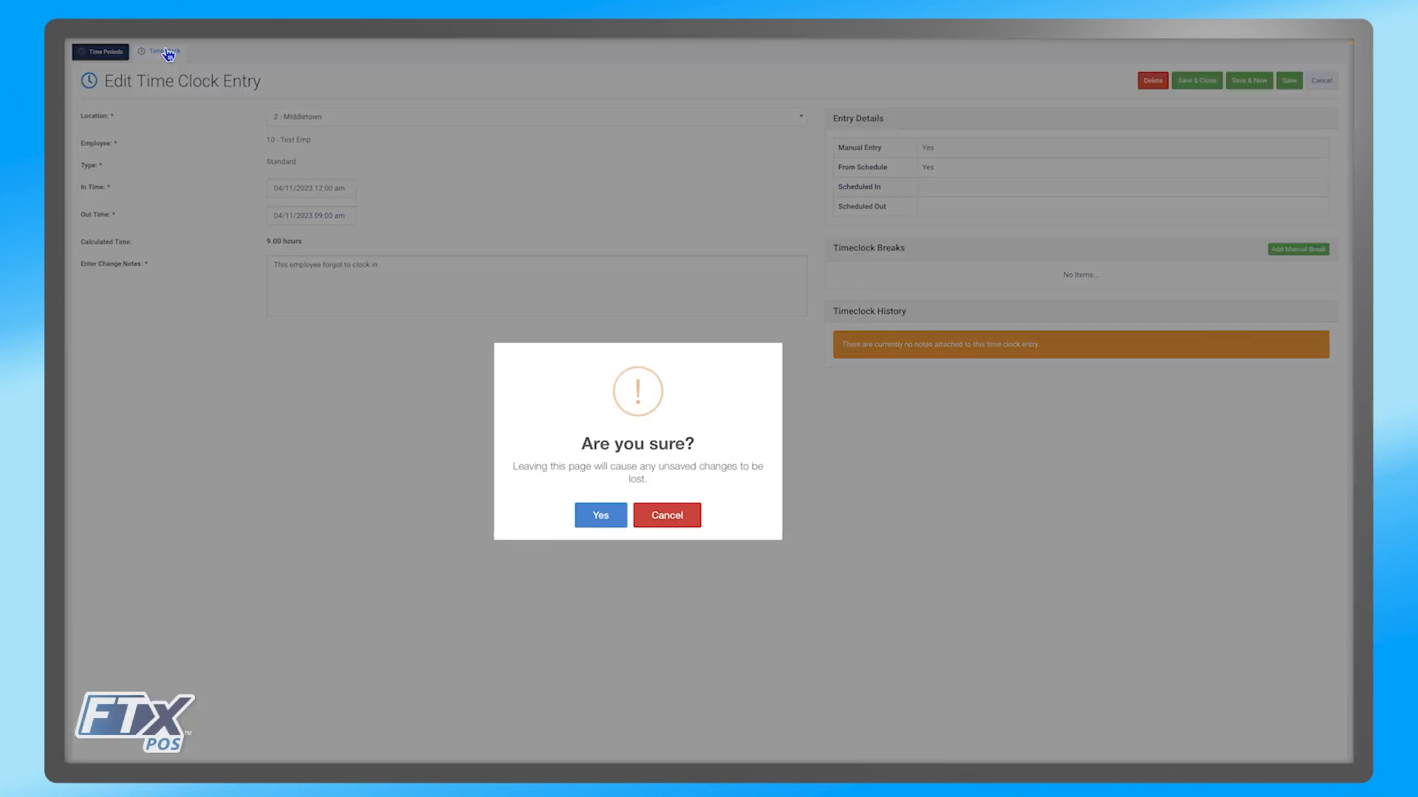
{"action": "left_click", "coordinate": [602, 519]}
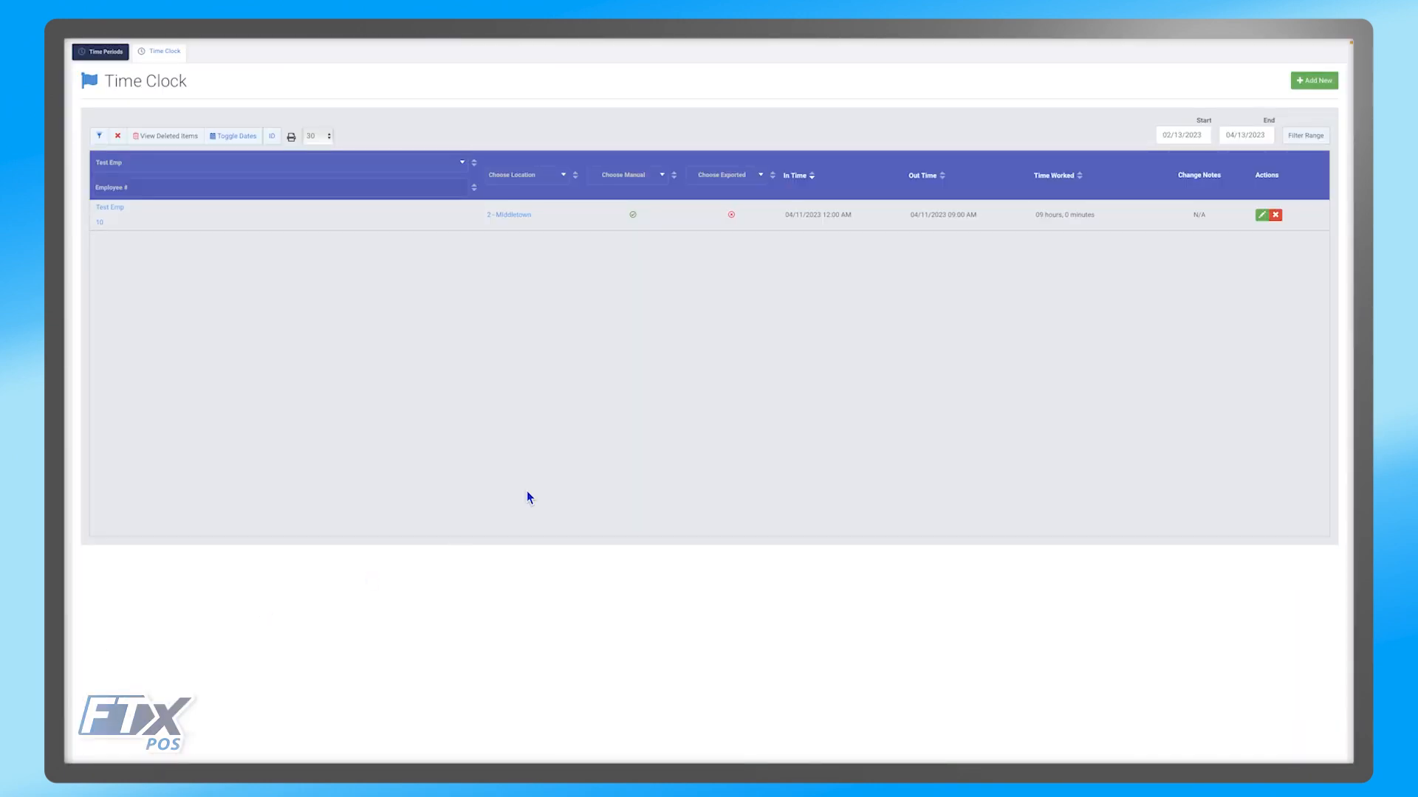
- Start a new time clock entry for location 3 - Cobleskill
{"action": "left_click", "coordinate": [1301, 83]}
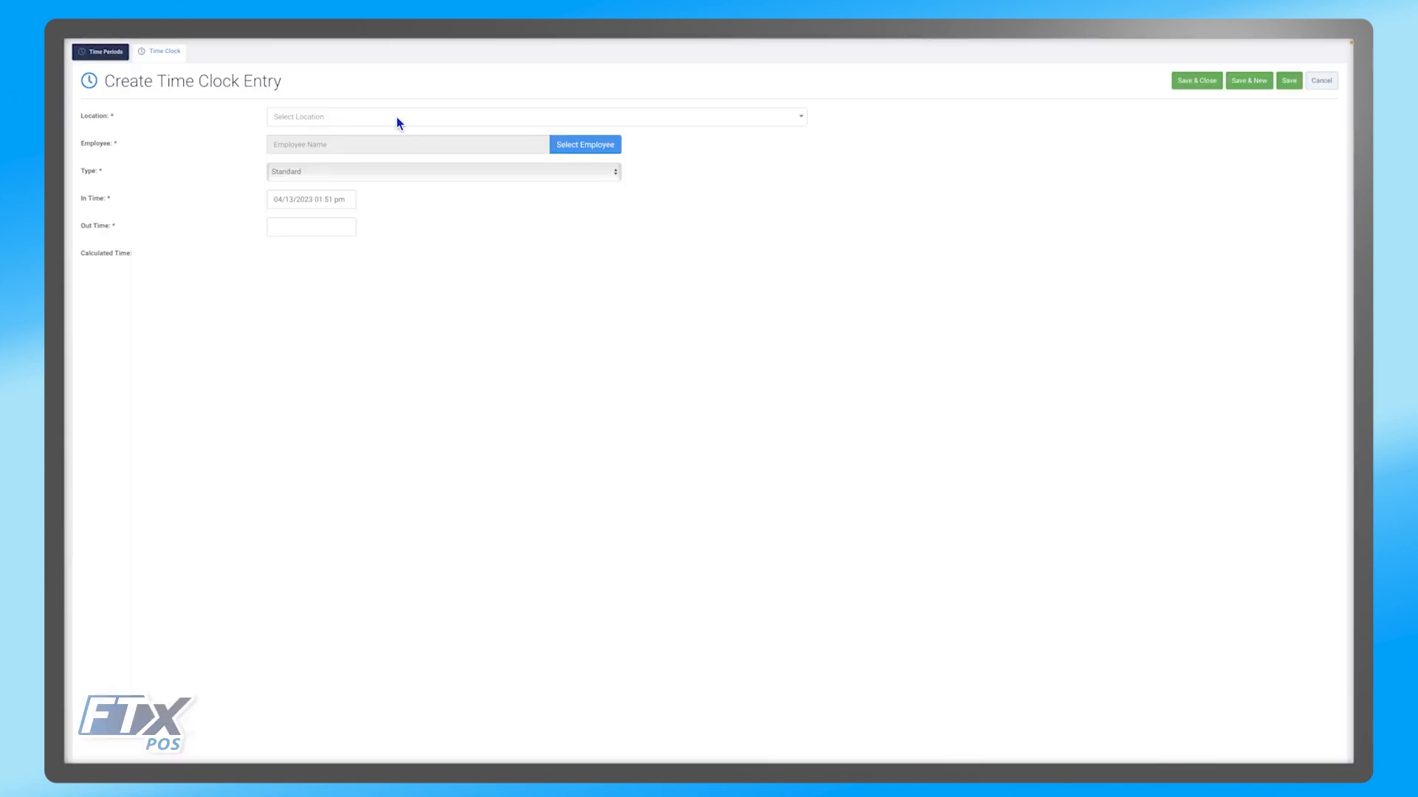
{"action": "left_click", "coordinate": [364, 120]}
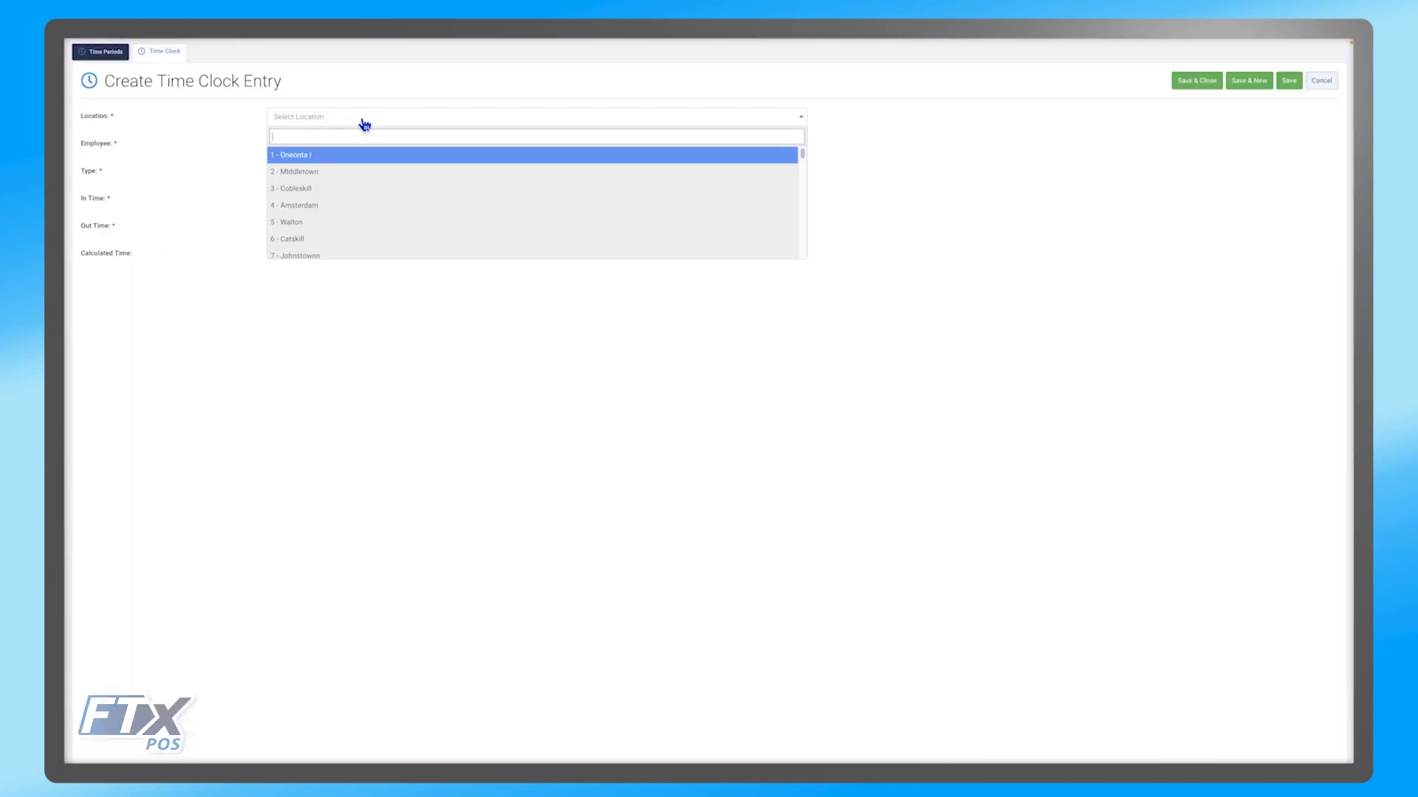
{"action": "left_click", "coordinate": [309, 191]}
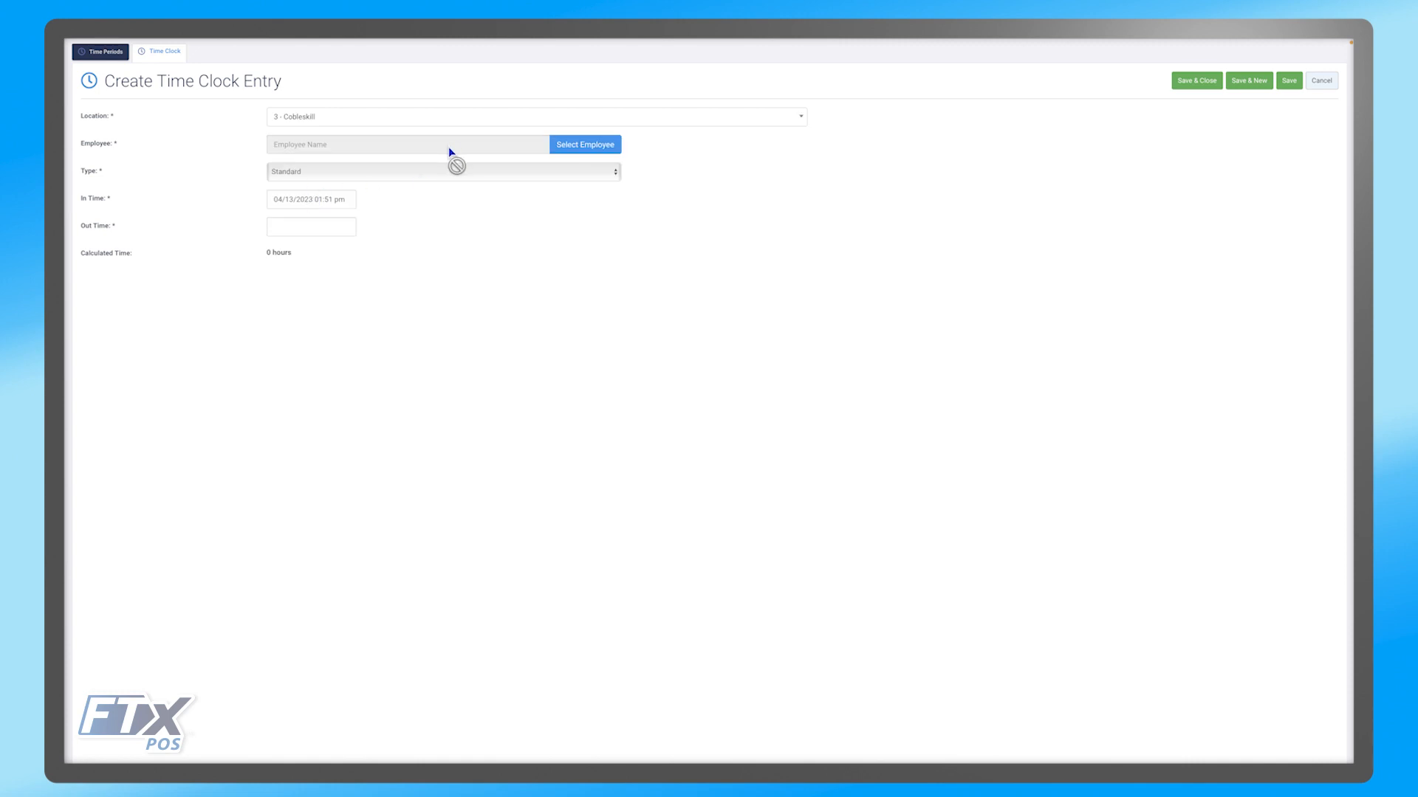
- Search the employees for "test" and assign the first match to the new time clock entry
{"action": "left_click", "coordinate": [585, 145]}
{"action": "left_click", "coordinate": [552, 224]}
{"action": "type", "text": "t"}
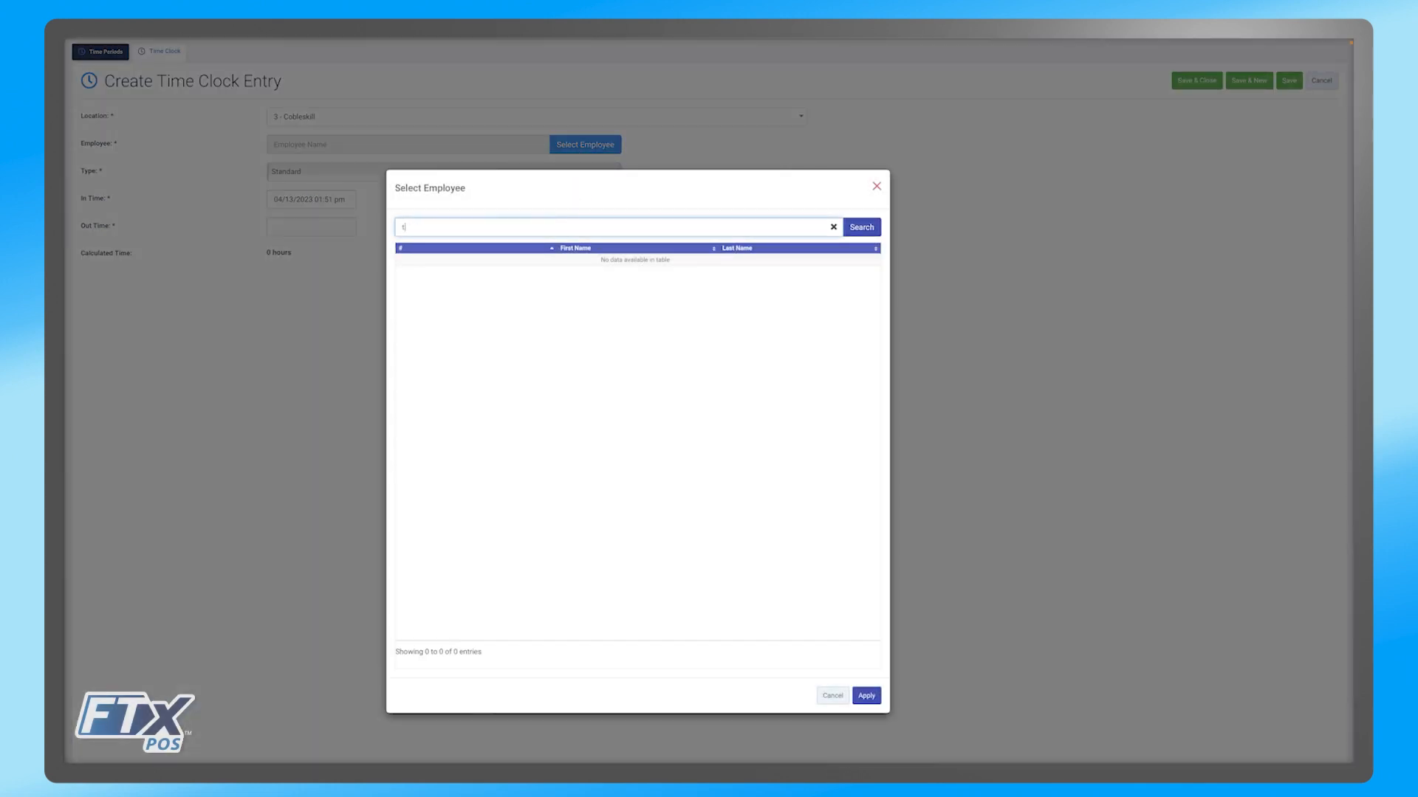
{"action": "type", "text": "est"}
{"action": "key", "text": "Return"}
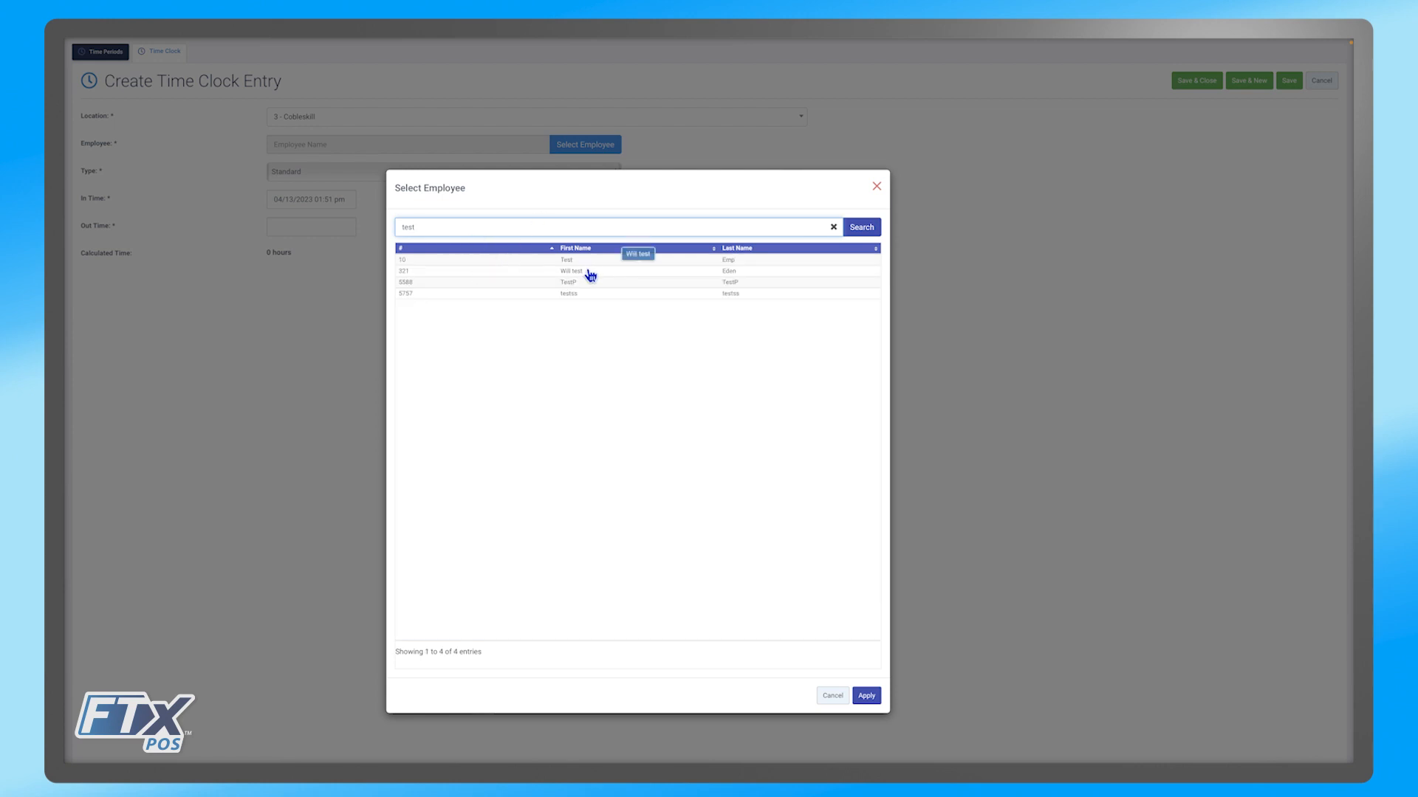
{"action": "left_click", "coordinate": [570, 261]}
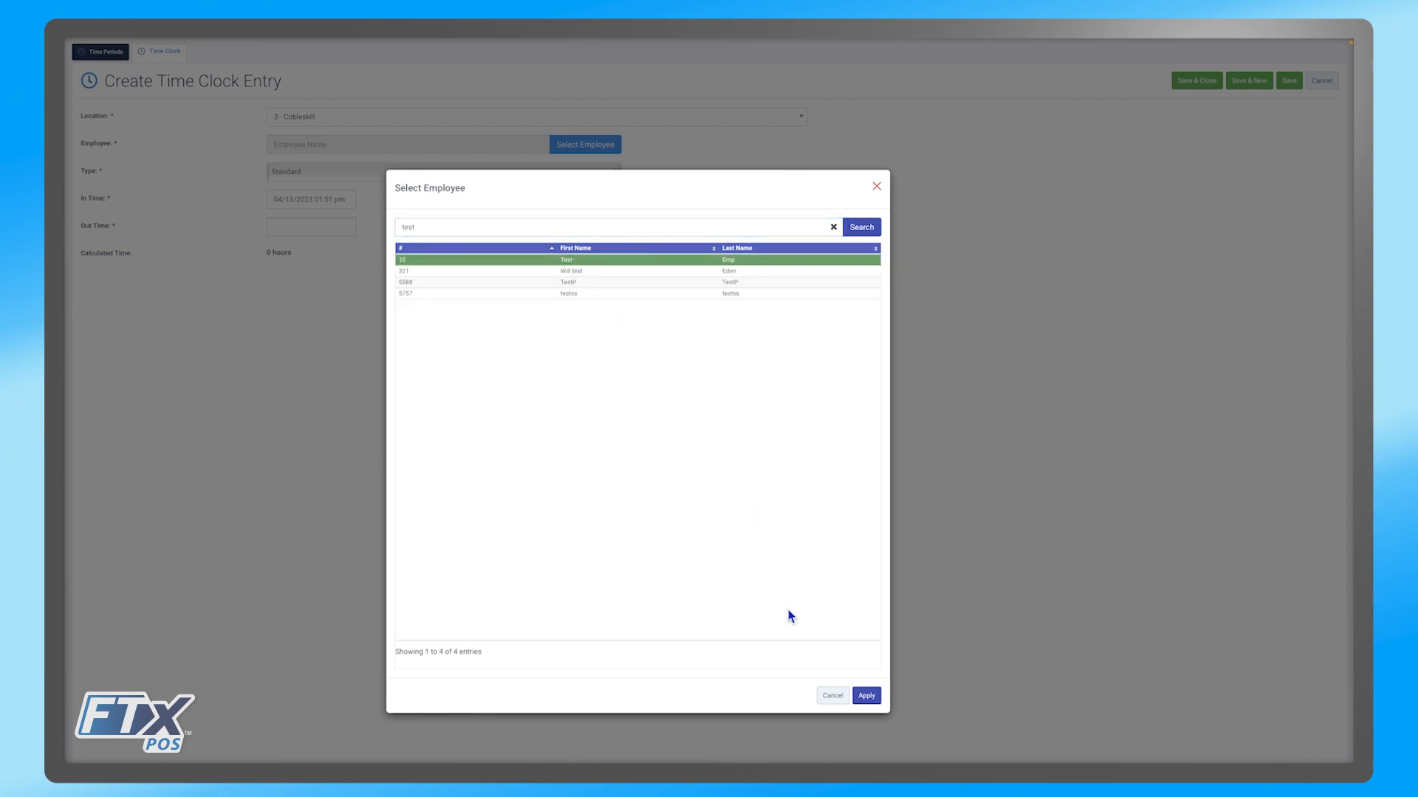
{"action": "left_click", "coordinate": [864, 698]}
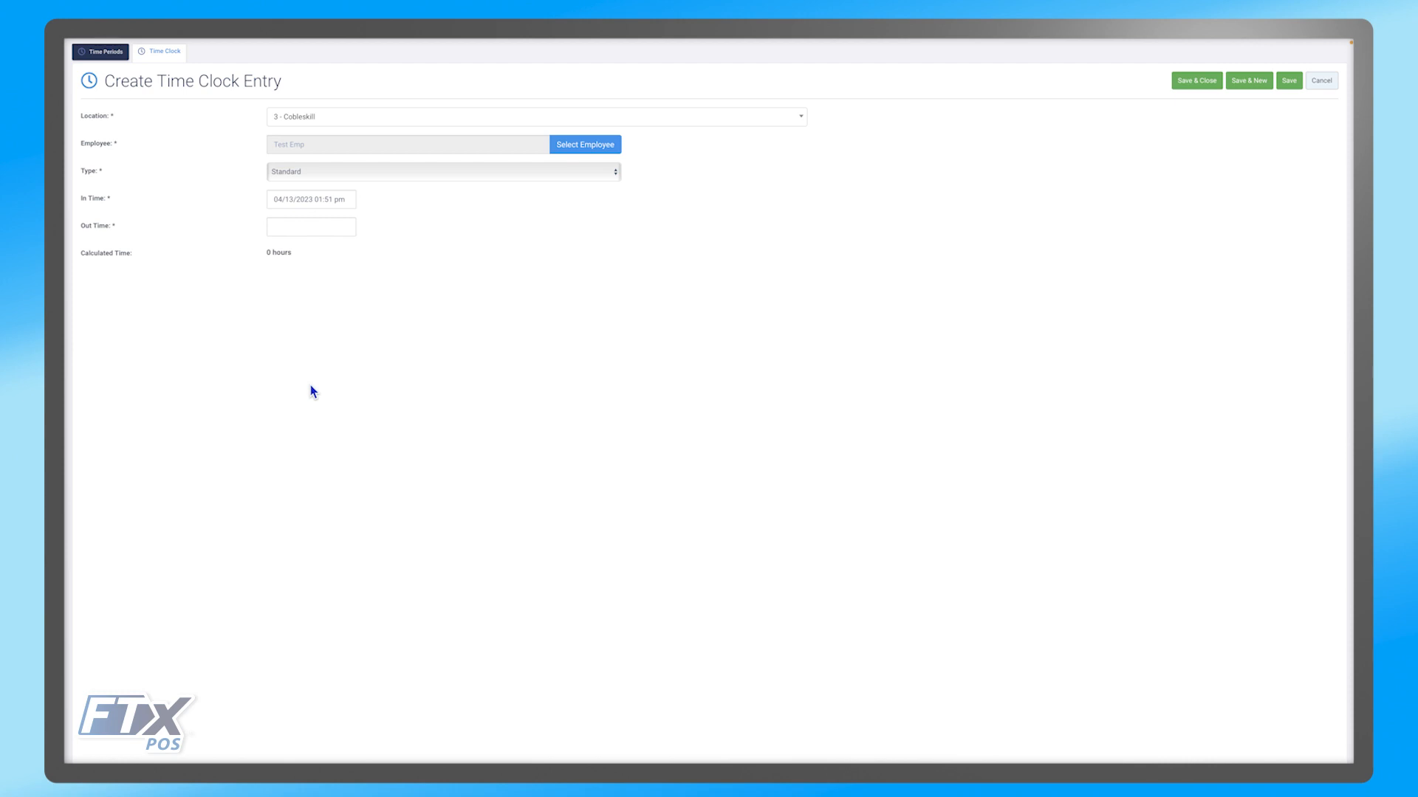
- Check the new entry's in time and set the hour of its out time to 05 pm
{"action": "left_click", "coordinate": [333, 193]}
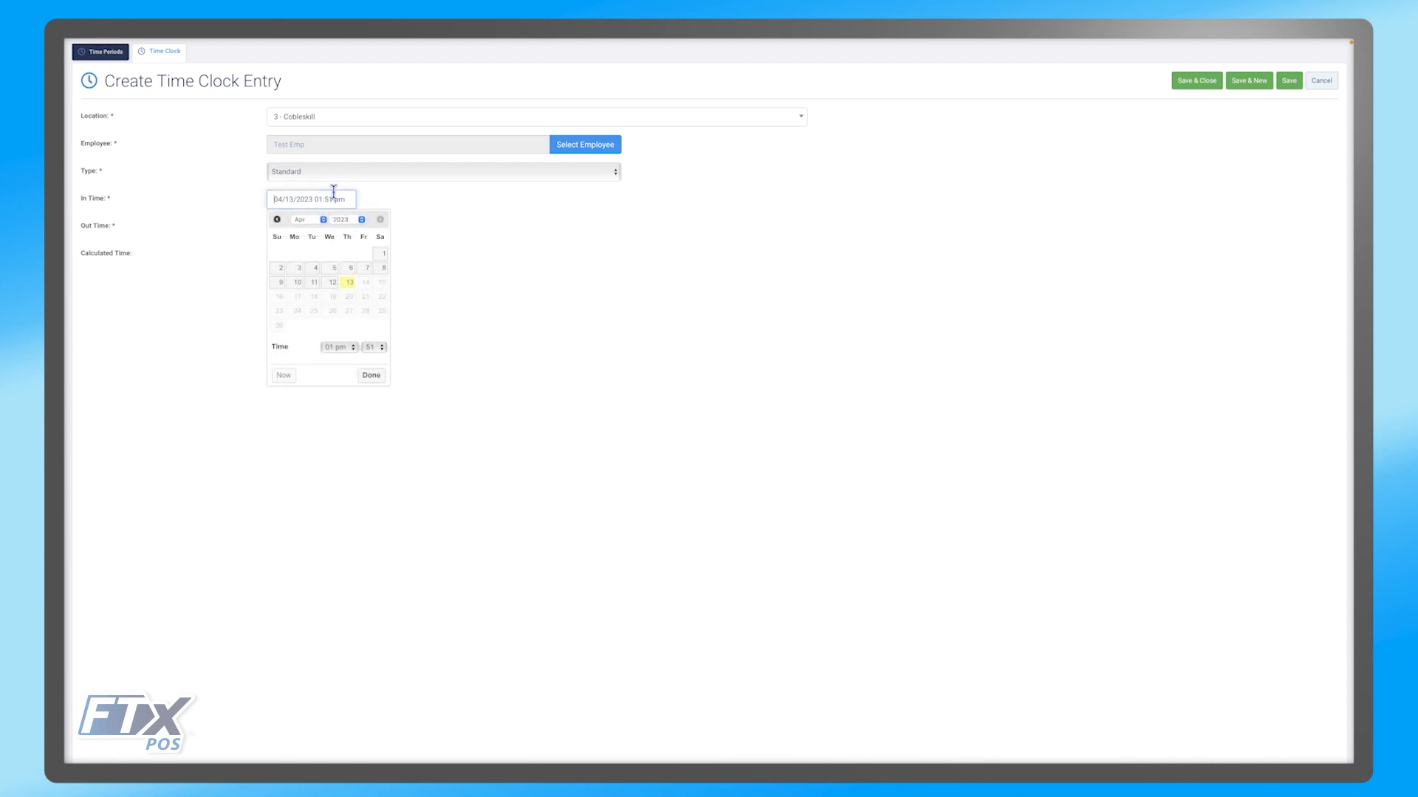
{"action": "left_click", "coordinate": [405, 197]}
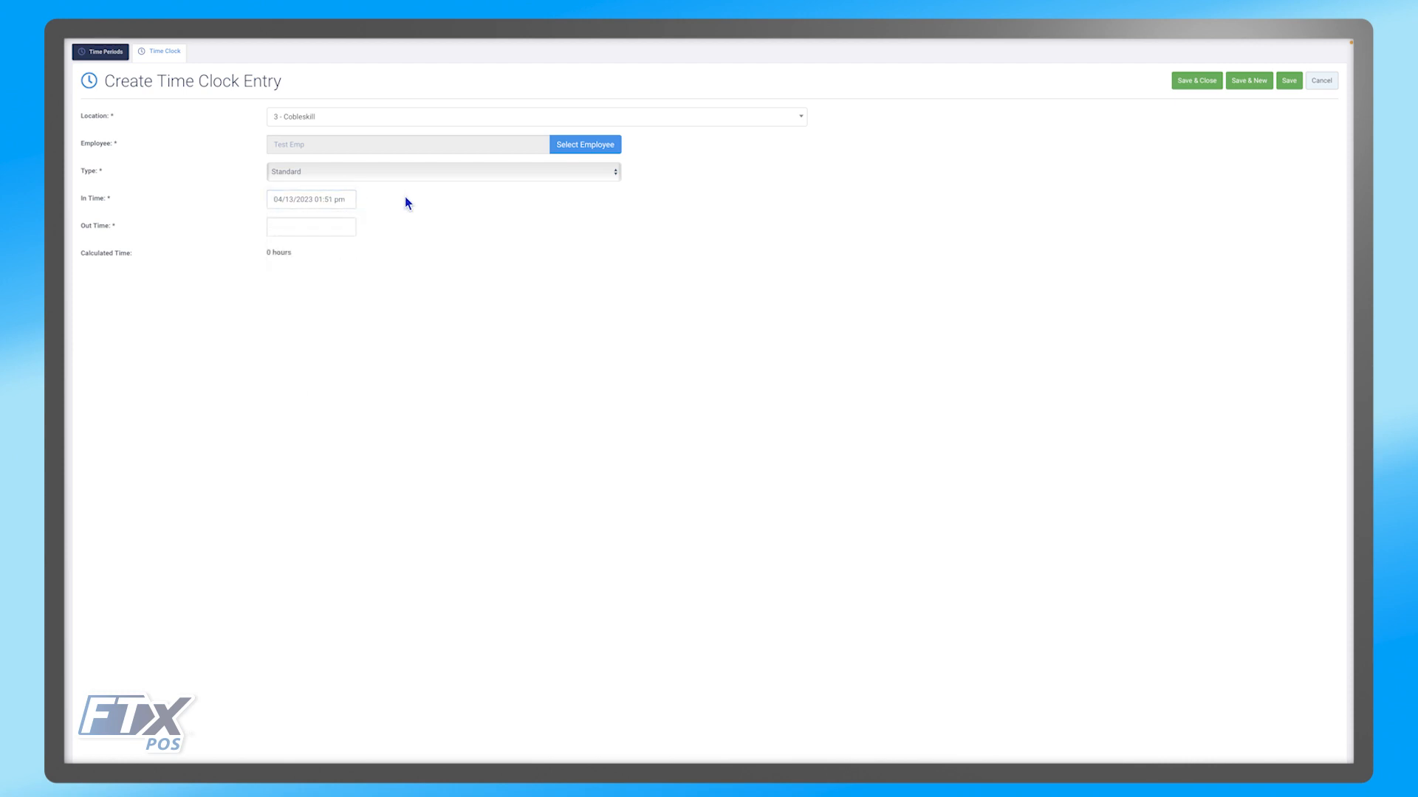
{"action": "left_click", "coordinate": [332, 223]}
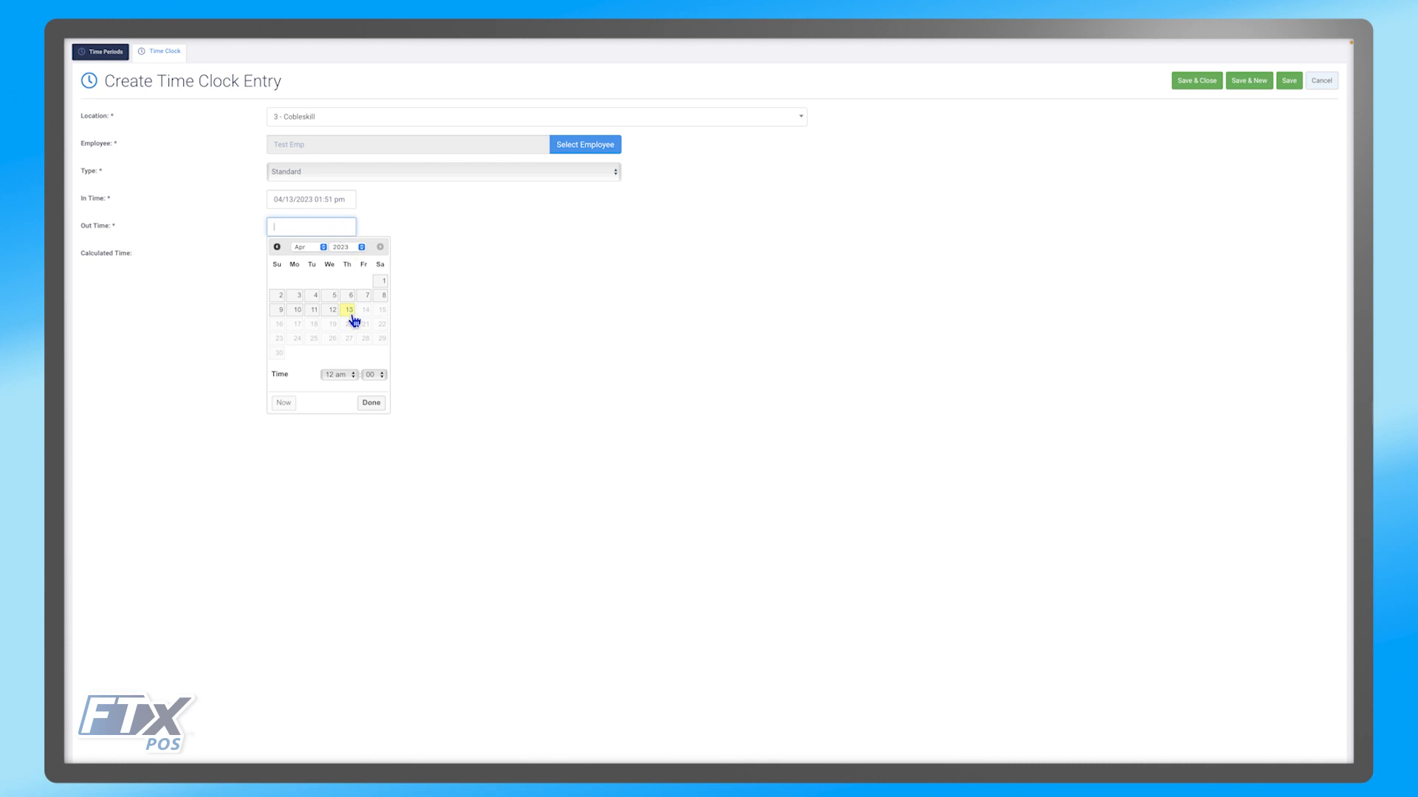
{"action": "left_click", "coordinate": [341, 377]}
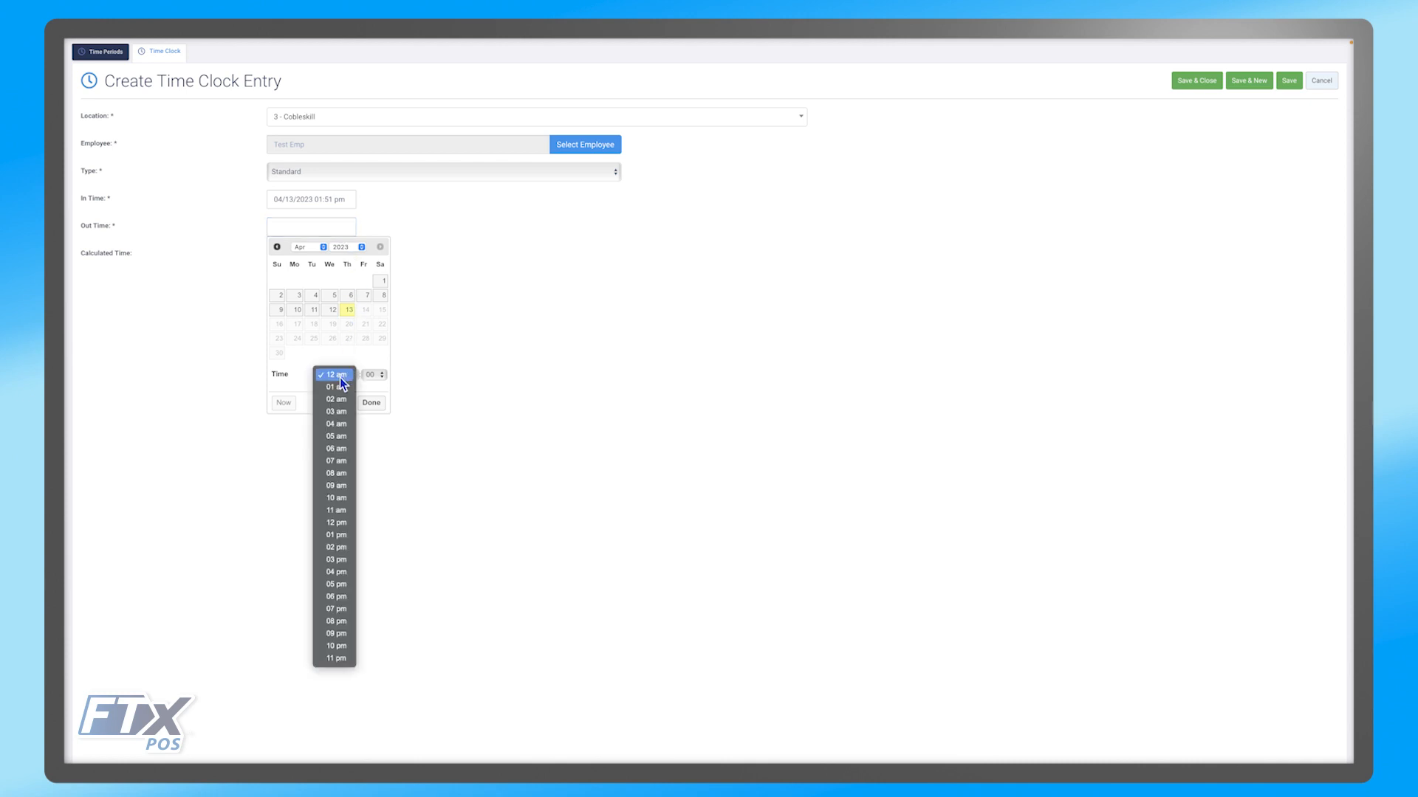
{"action": "left_click", "coordinate": [335, 586]}
{"action": "left_click", "coordinate": [467, 470]}
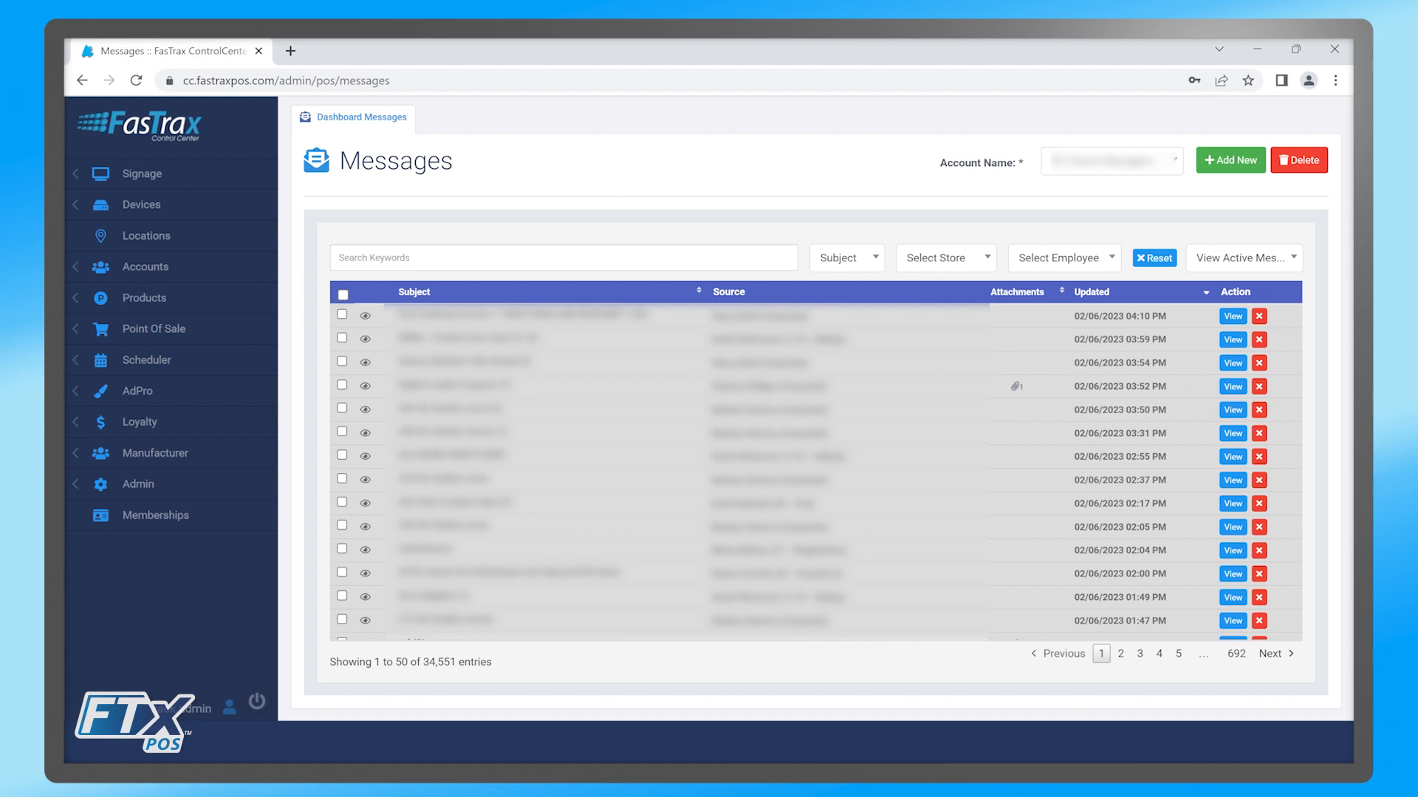
- Open the schedule of store 1 for the 02/06/2023 - 02/12/2023 period in the Employee Scheduler
{"action": "left_click", "coordinate": [151, 361]}
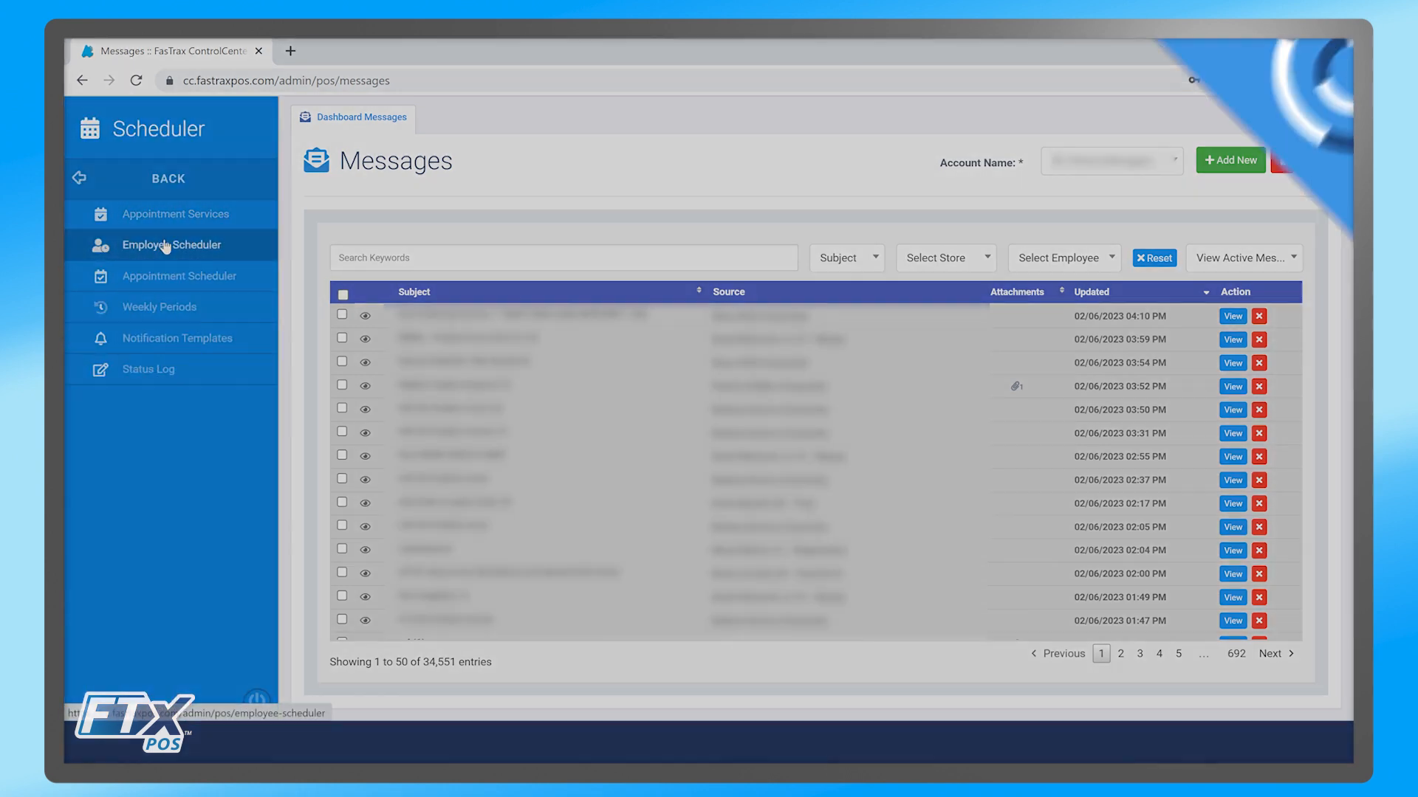
{"action": "left_click", "coordinate": [166, 245]}
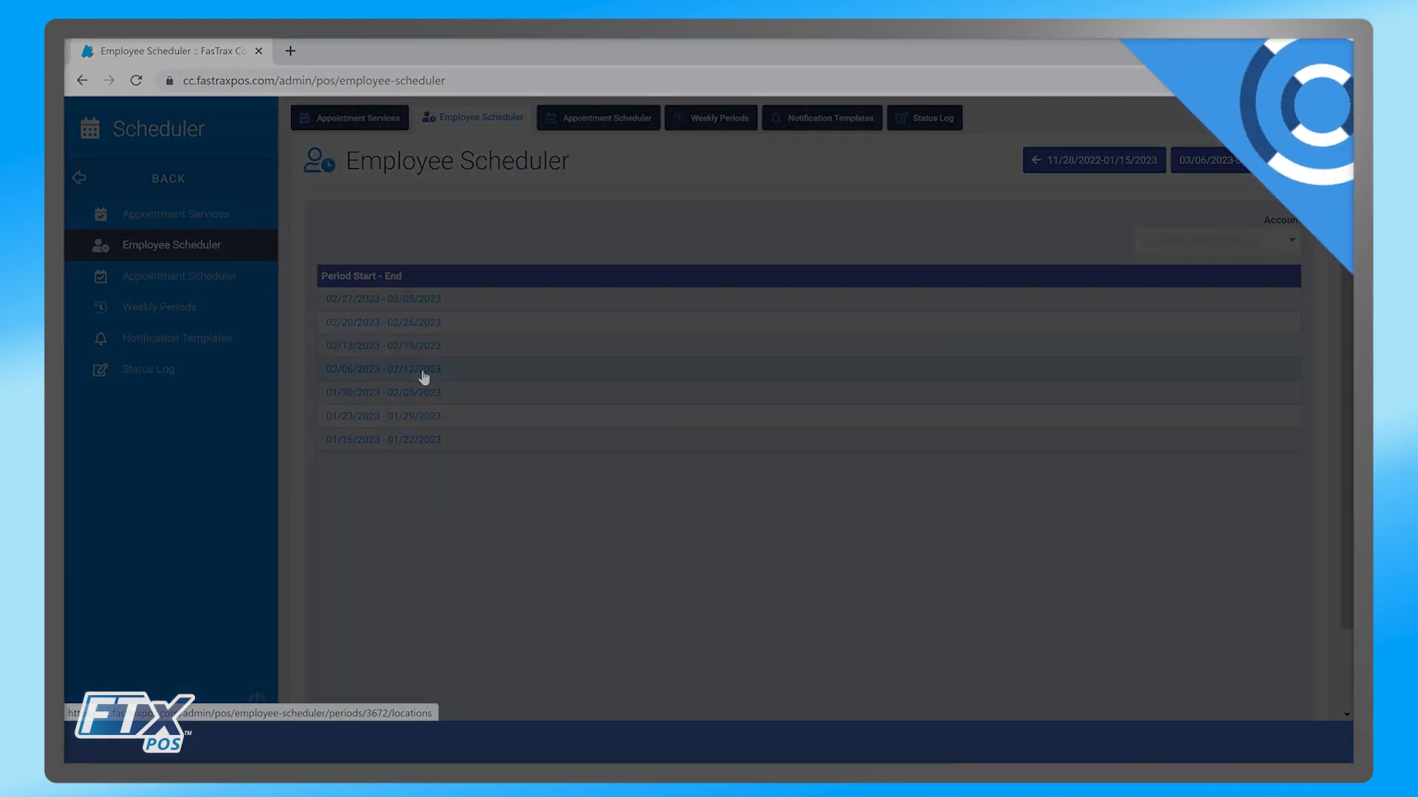
{"action": "left_click", "coordinate": [423, 377]}
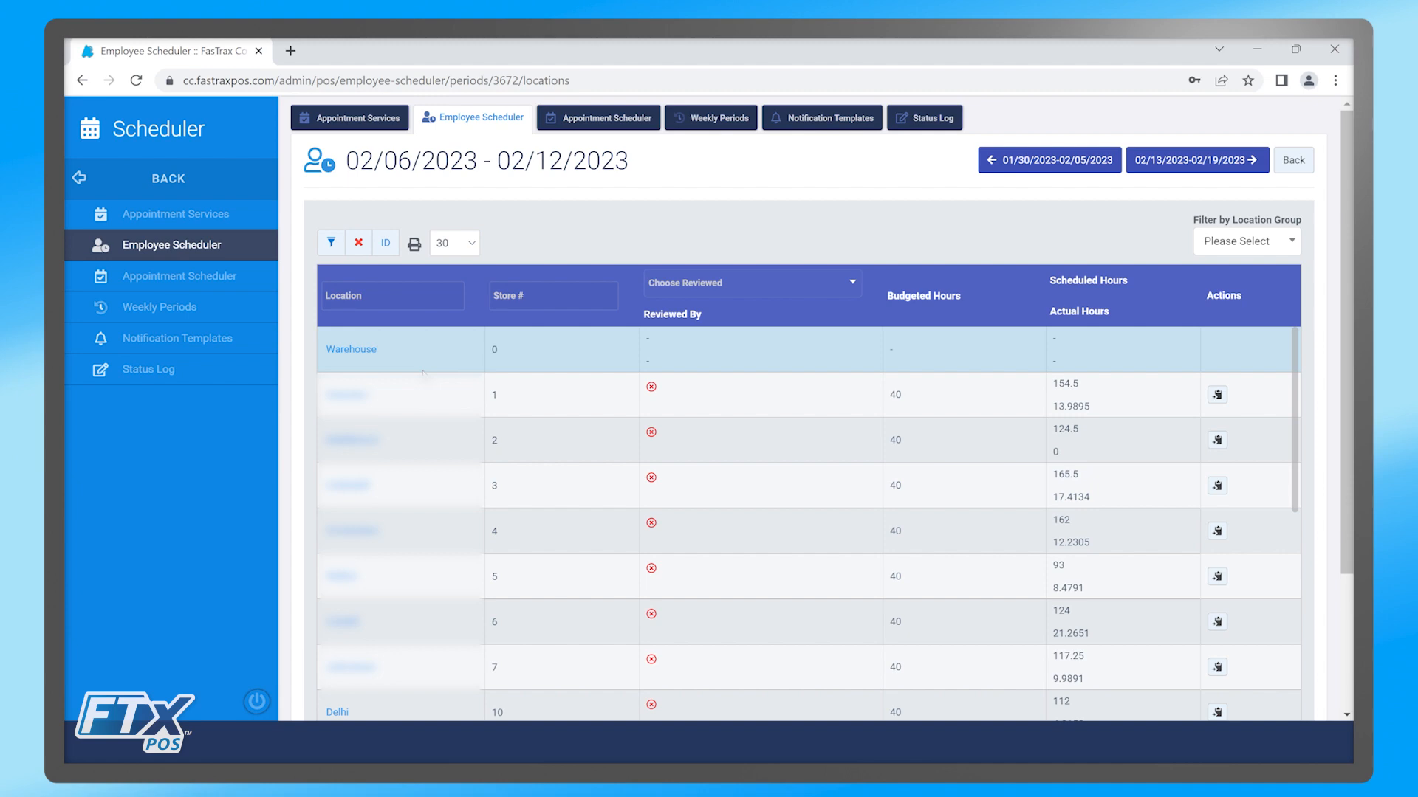
{"action": "left_click", "coordinate": [347, 396]}
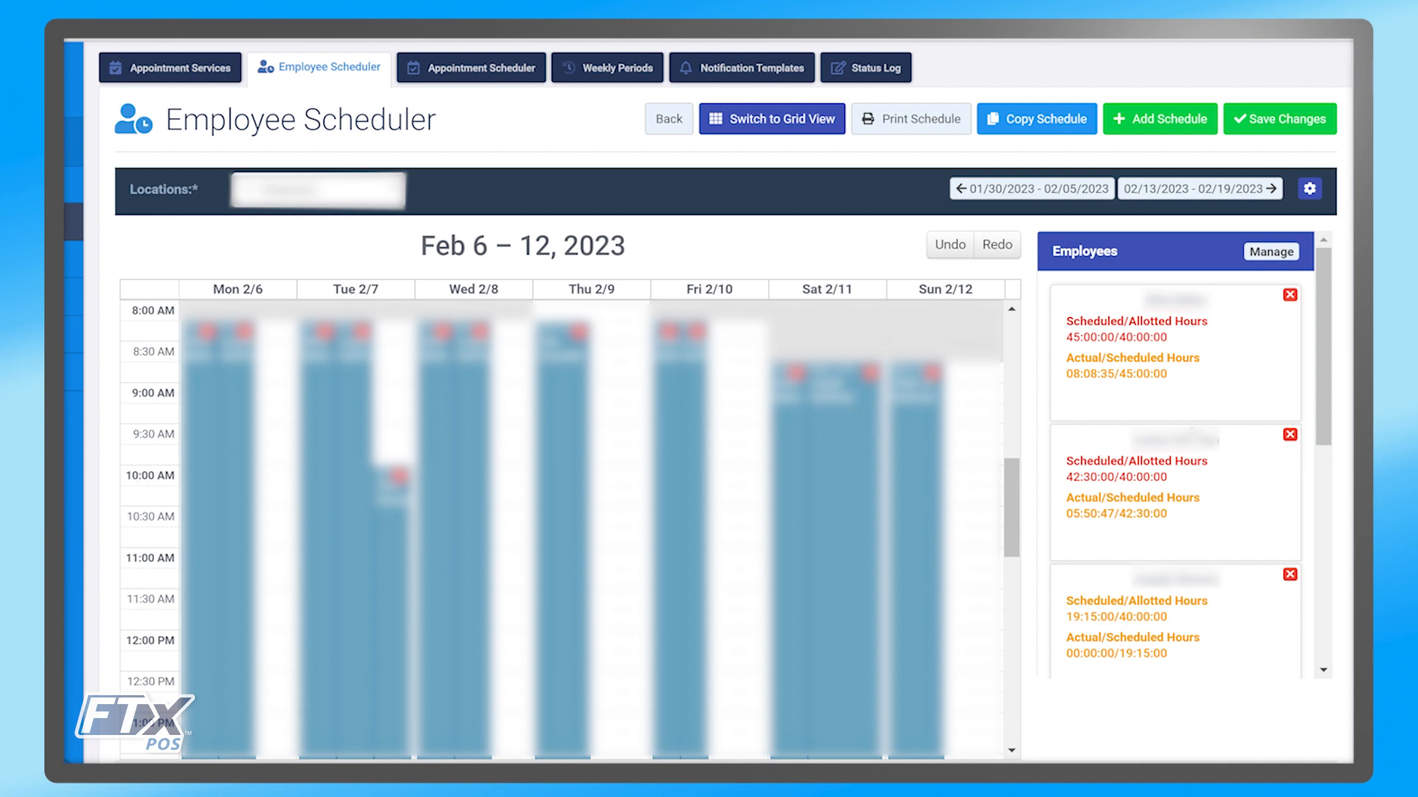
- Look through the scheduled employees, switch the schedule to grid view and review the shifts across the whole week
{"action": "scroll", "coordinate": [1193, 438], "scroll_direction": "down", "scroll_amount": 3}
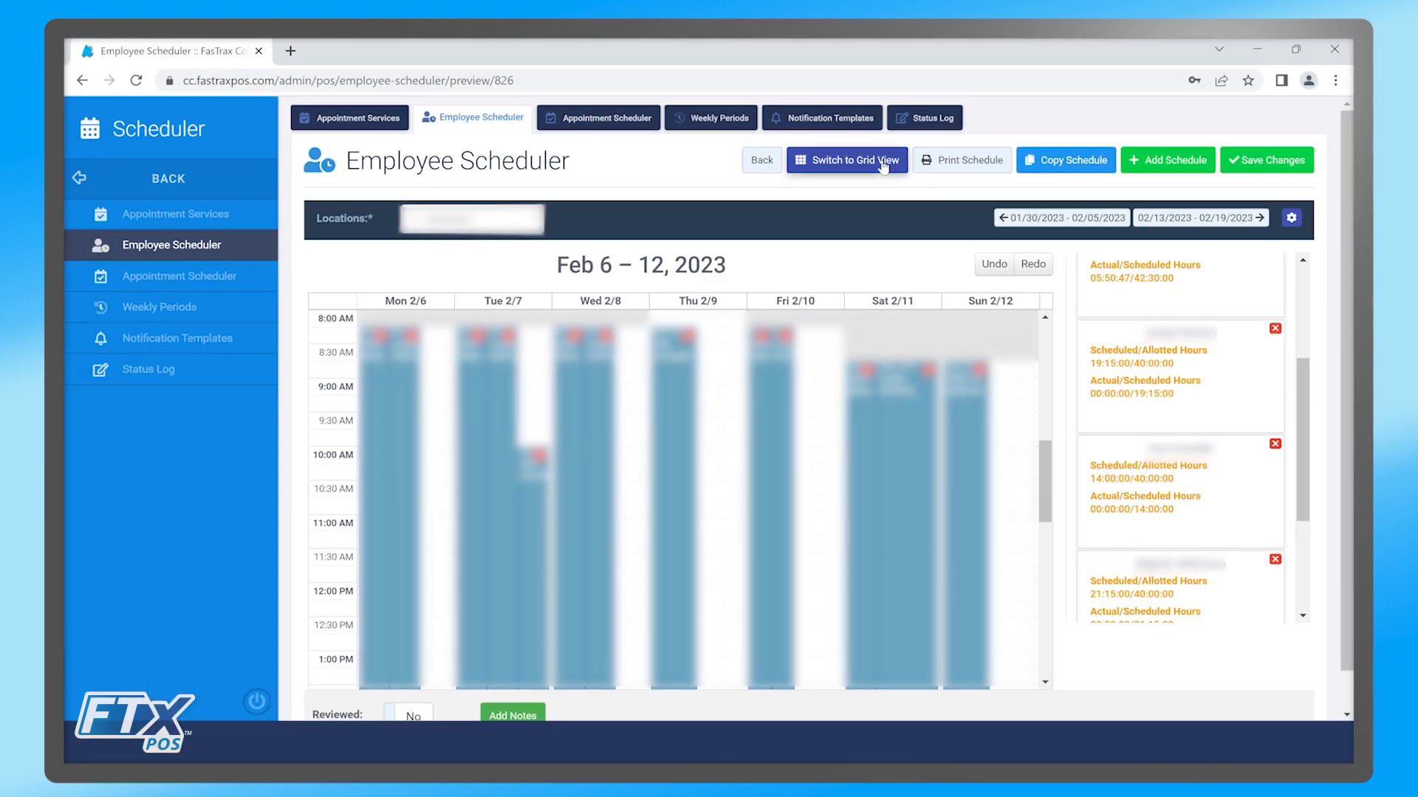
{"action": "right_click", "coordinate": [817, 123]}
{"action": "left_click", "coordinate": [883, 161]}
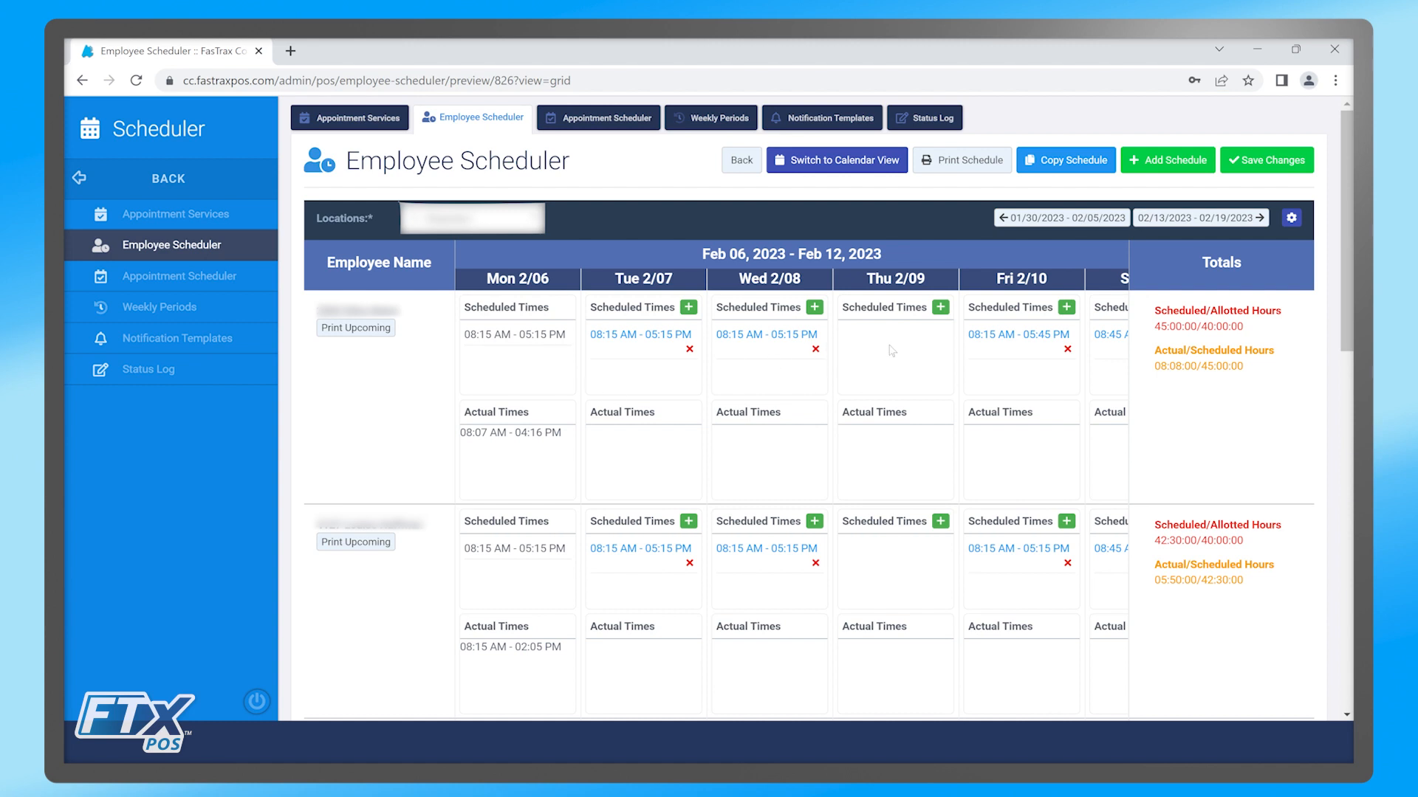
{"action": "scroll", "coordinate": [853, 349], "scroll_direction": "right", "scroll_amount": 2}
{"action": "scroll", "coordinate": [853, 348], "scroll_direction": "right", "scroll_amount": 1}
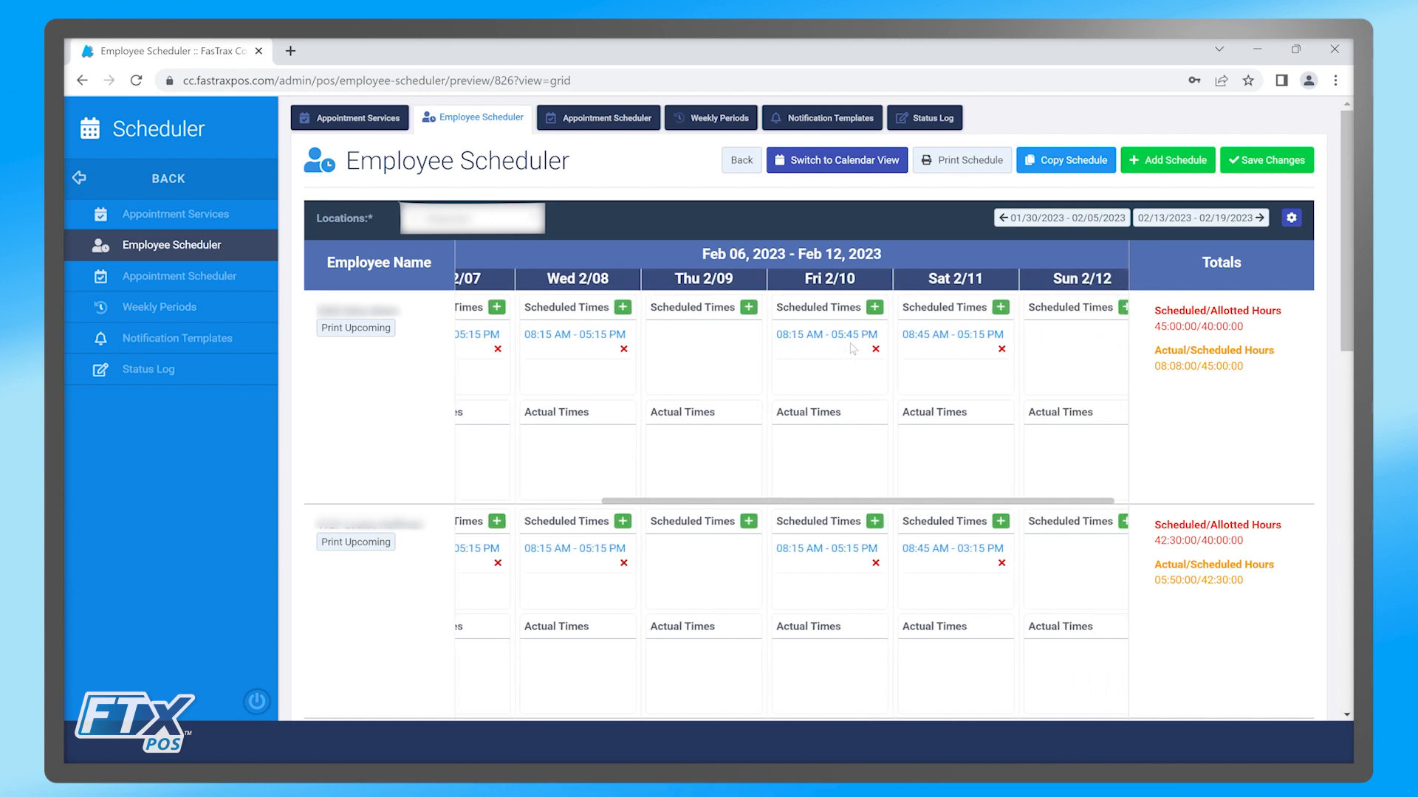
{"action": "scroll", "coordinate": [853, 348], "scroll_direction": "left", "scroll_amount": 3}
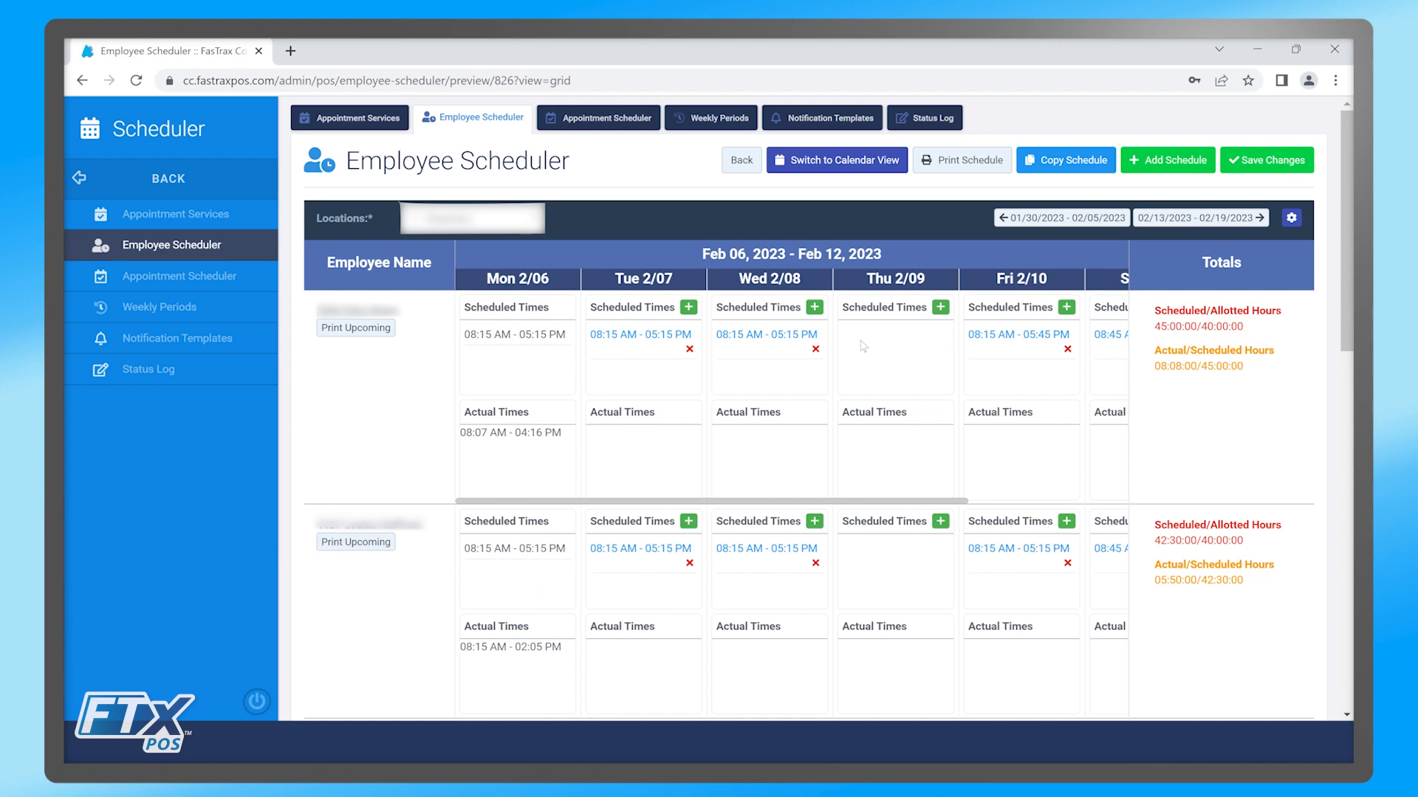
- View the schedule details of the first employee's Tuesday 2/07 shift and close them without changes
{"action": "left_click", "coordinate": [642, 338]}
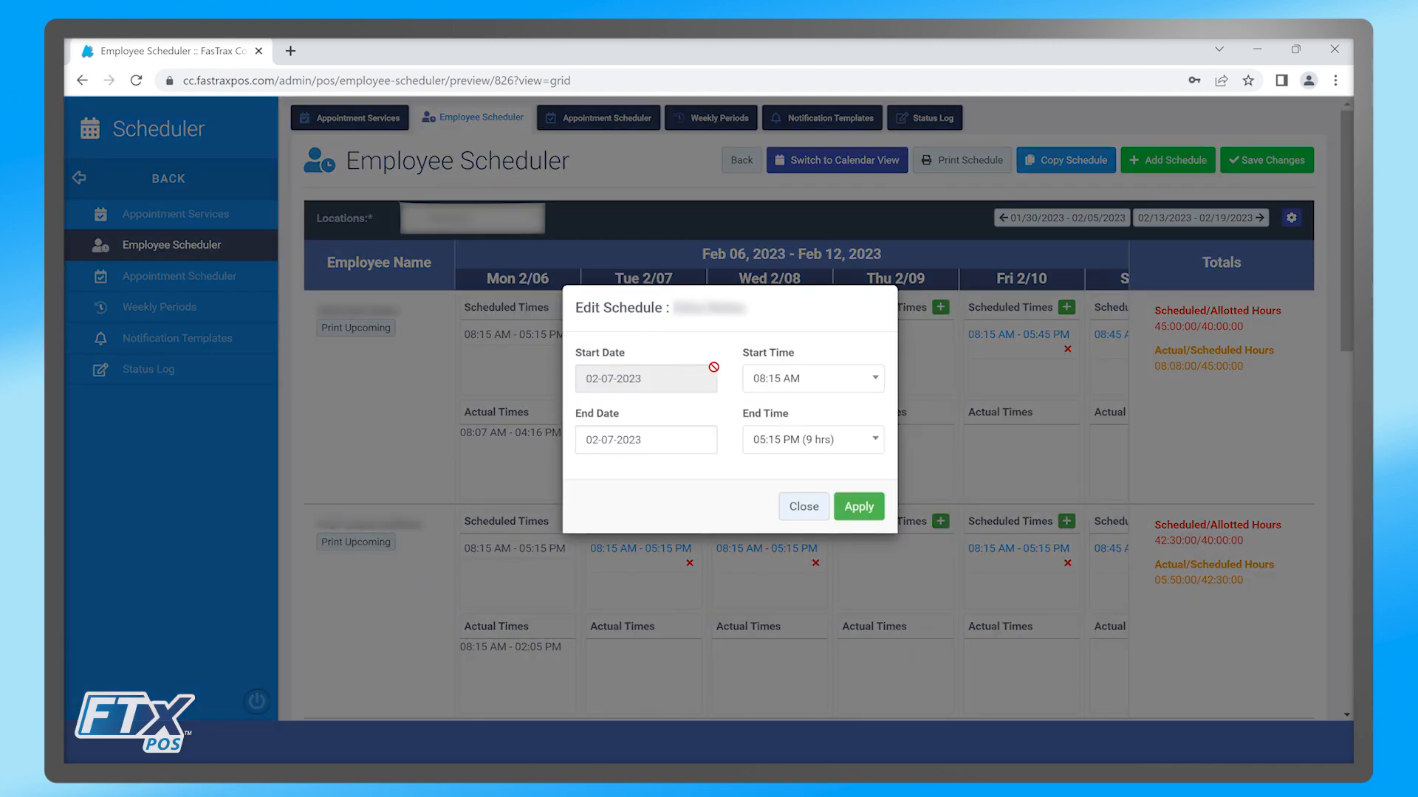
{"action": "left_click", "coordinate": [802, 505]}
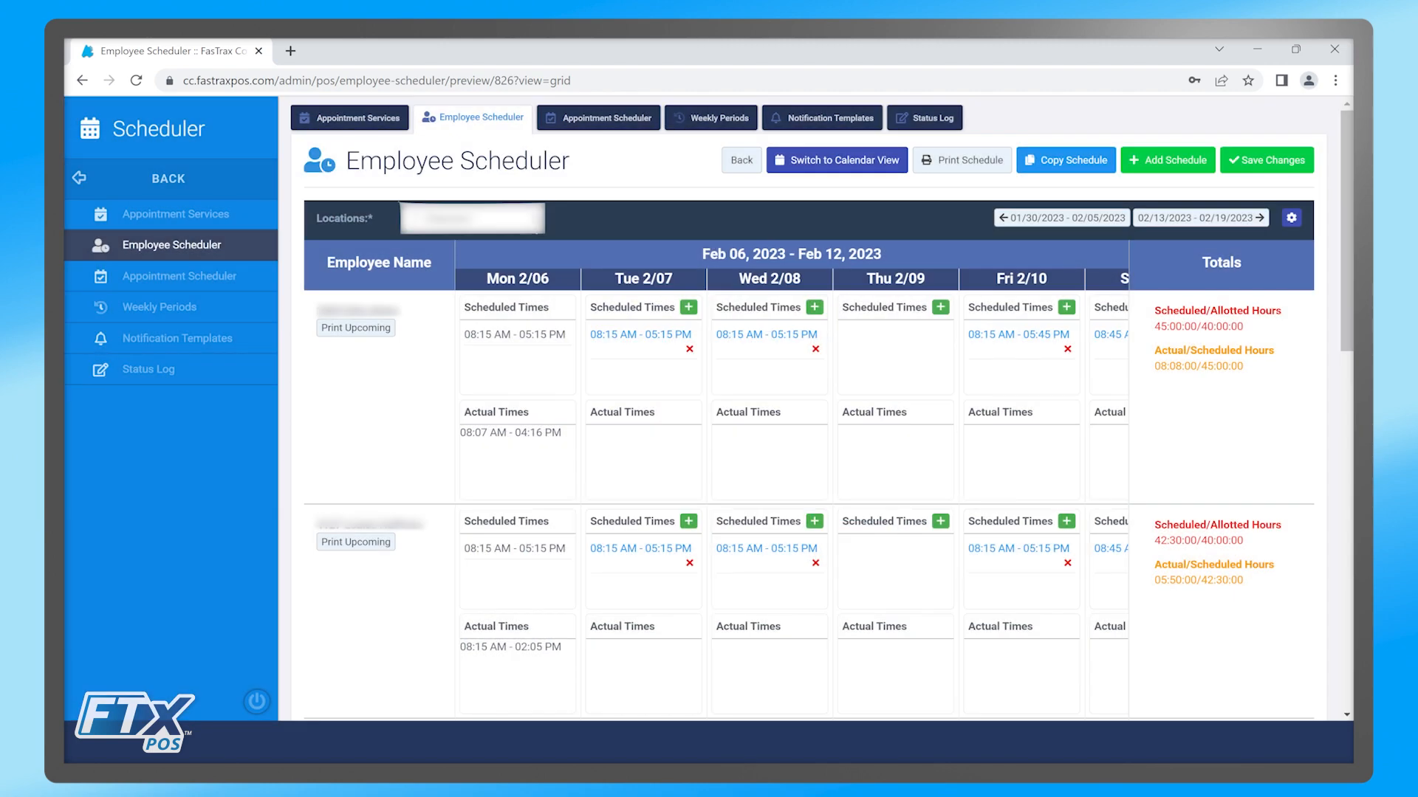
- Change the schedule's location to 3 - Cobleskill and open its printable schedule as a PDF
{"action": "left_click", "coordinate": [472, 219]}
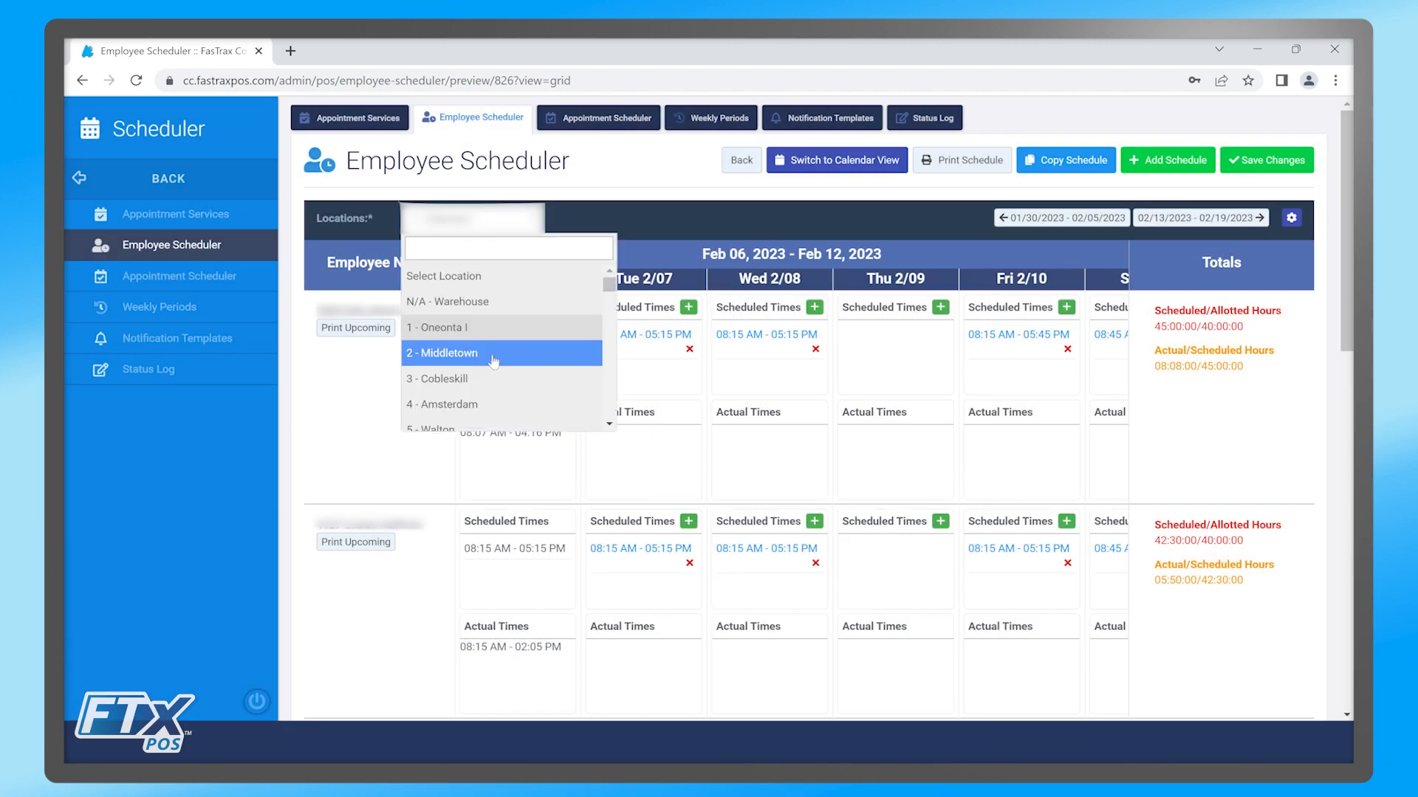
{"action": "left_click", "coordinate": [467, 387]}
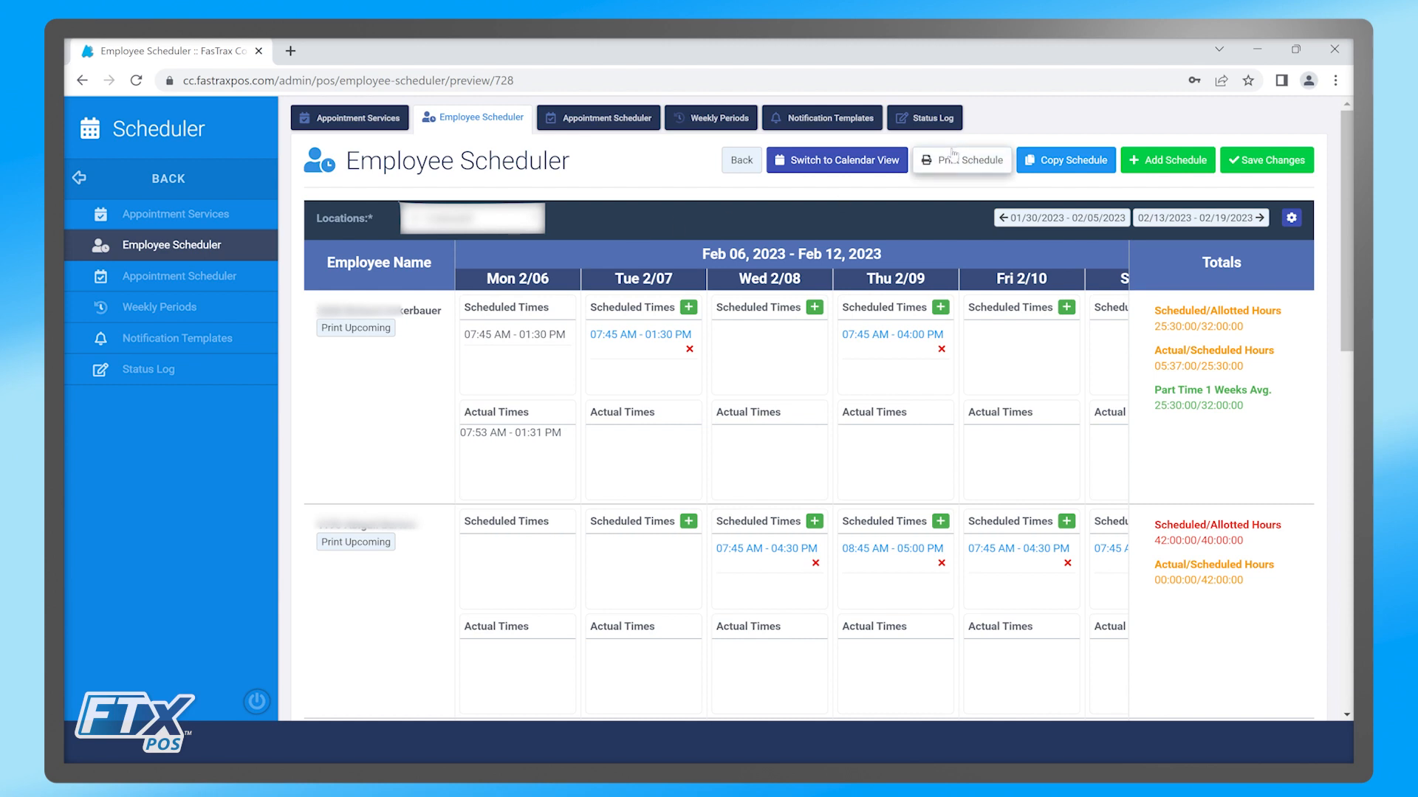
{"action": "left_click", "coordinate": [934, 167]}
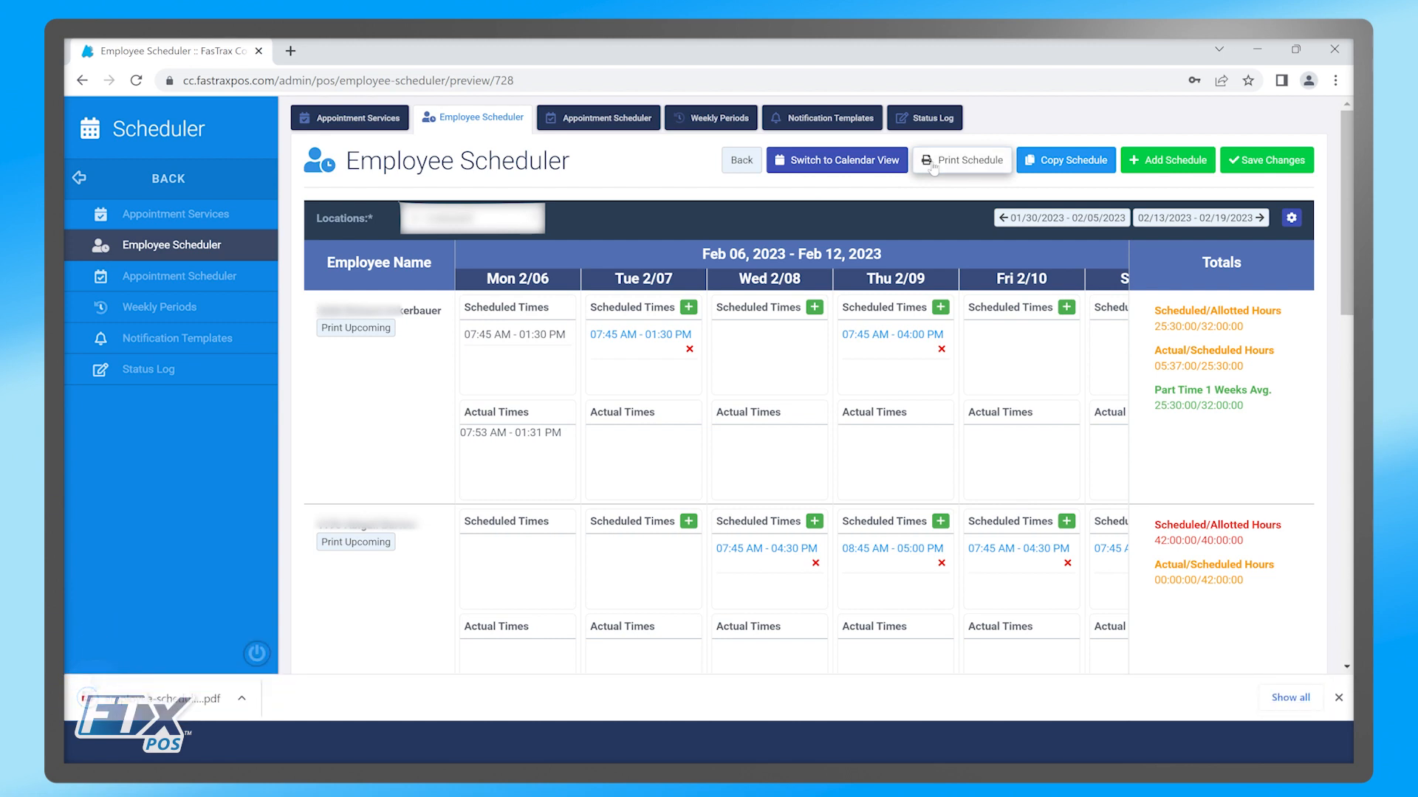
{"action": "left_click", "coordinate": [148, 699]}
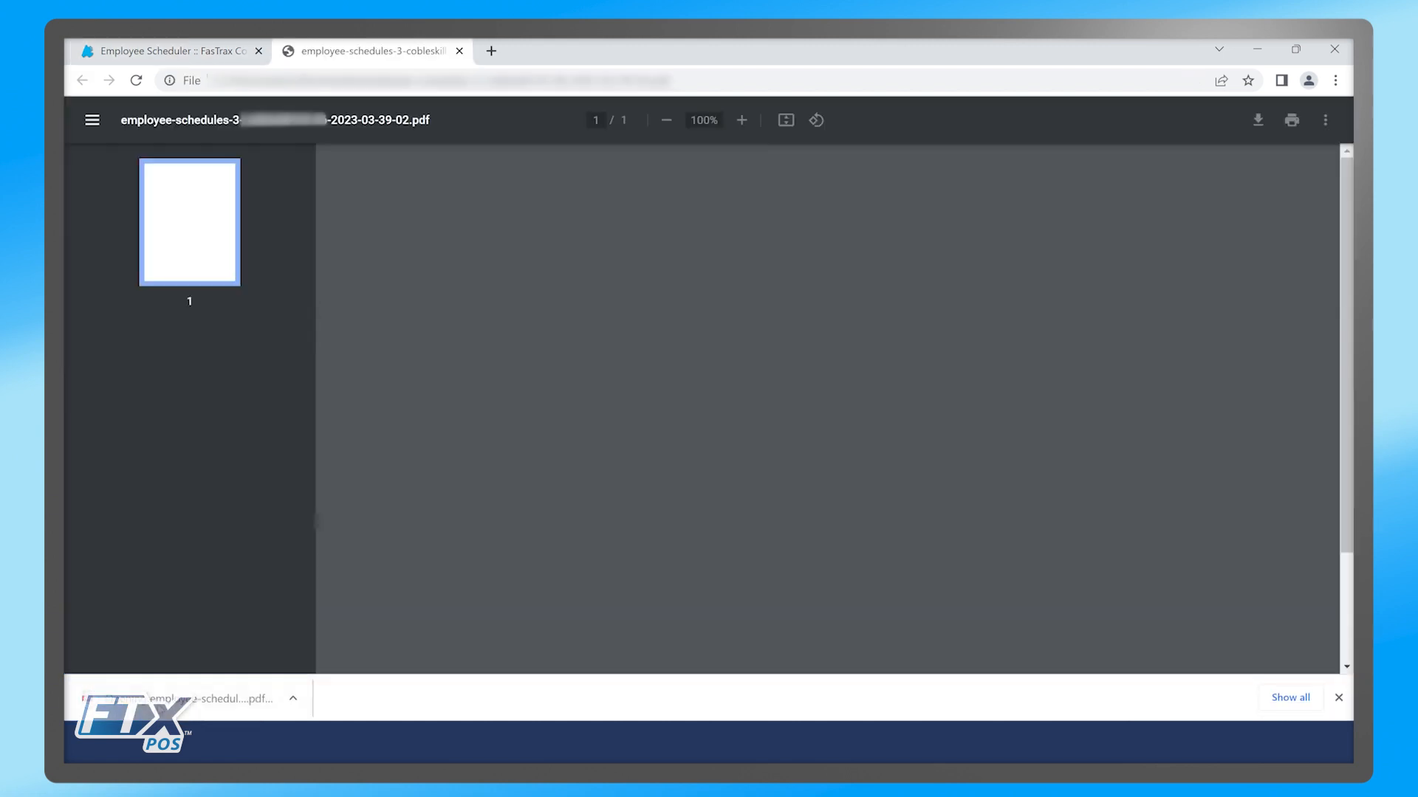